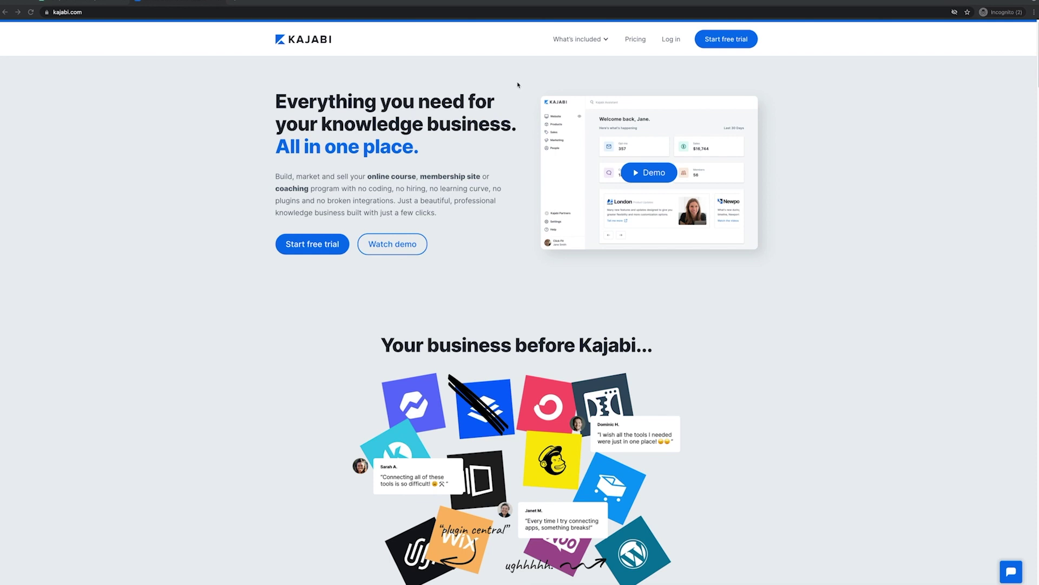
Step: Copy the Kajabi referral link from the online notepad and open it in a separate browser tab
left_click(82, 1)
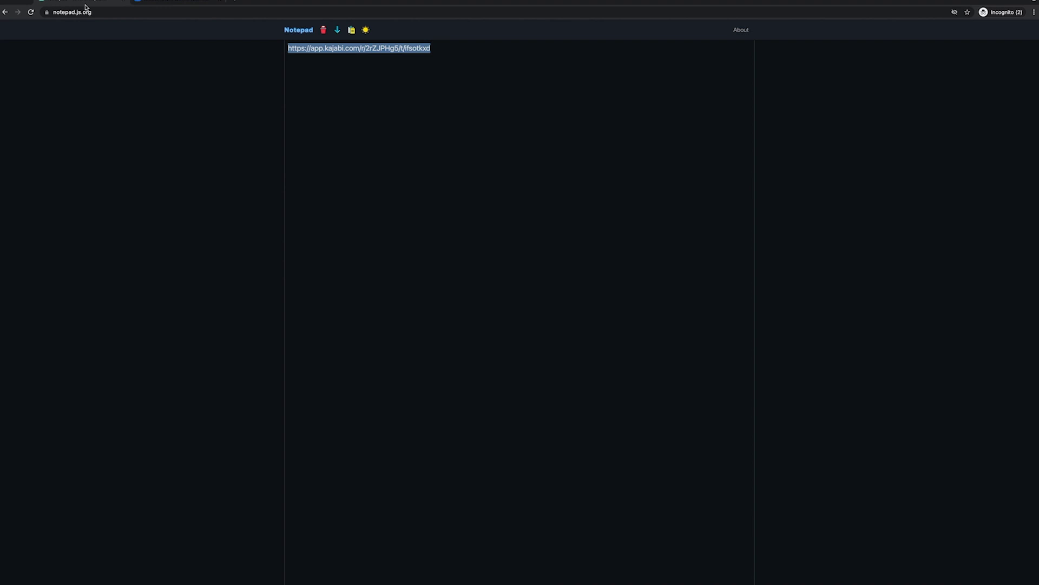
triple_click(353, 49)
left_click(238, 2)
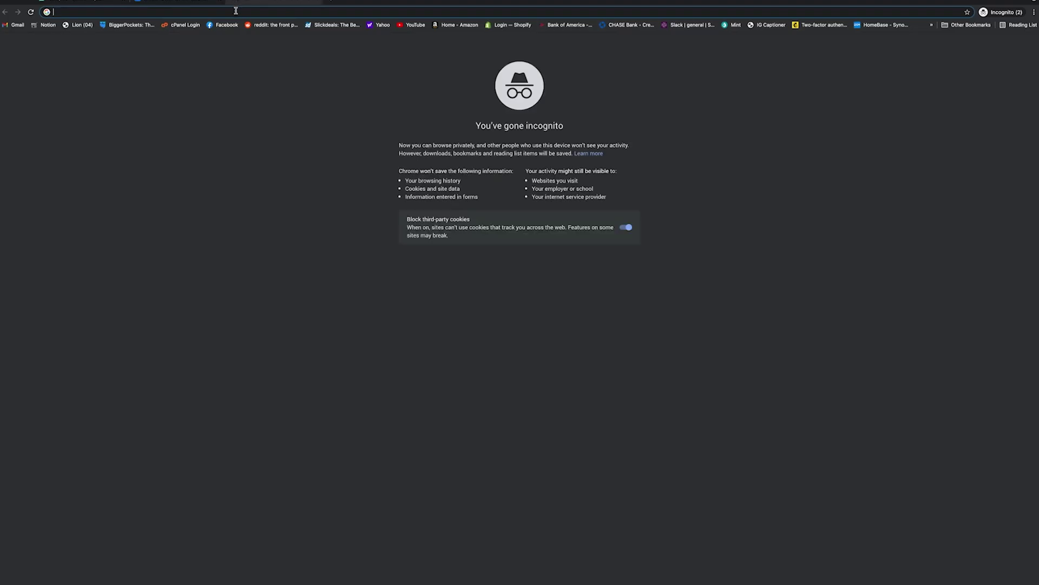
key("ctrl+v")
key("Return")
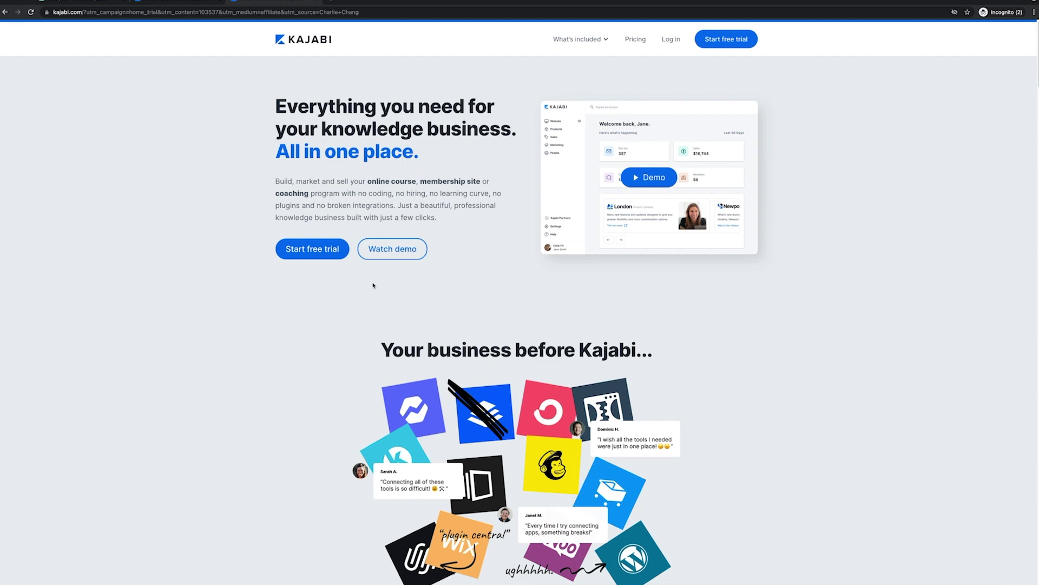
Step: Open Kajabi's pricing page and dismiss the chat assistant's message
scroll(860, 256, "down", 7)
scroll(785, 292, "down", 12)
scroll(801, 296, "up", 19)
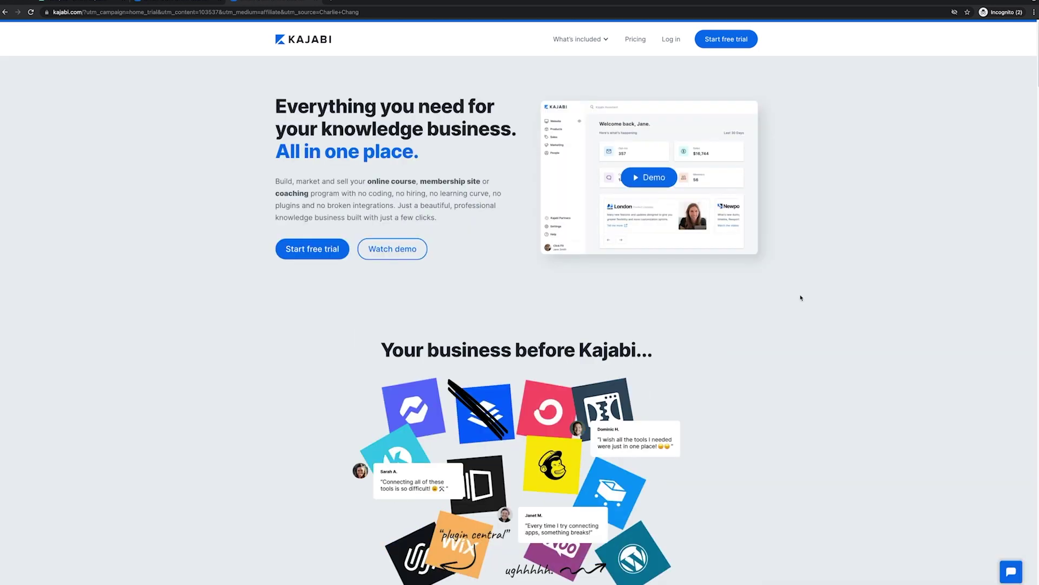
left_click(642, 44)
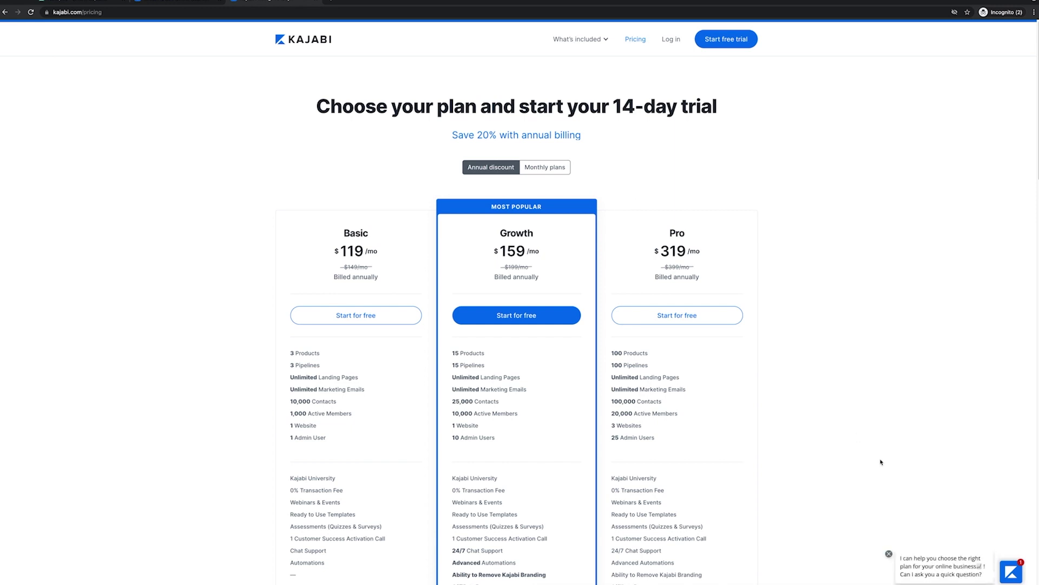
left_click(889, 554)
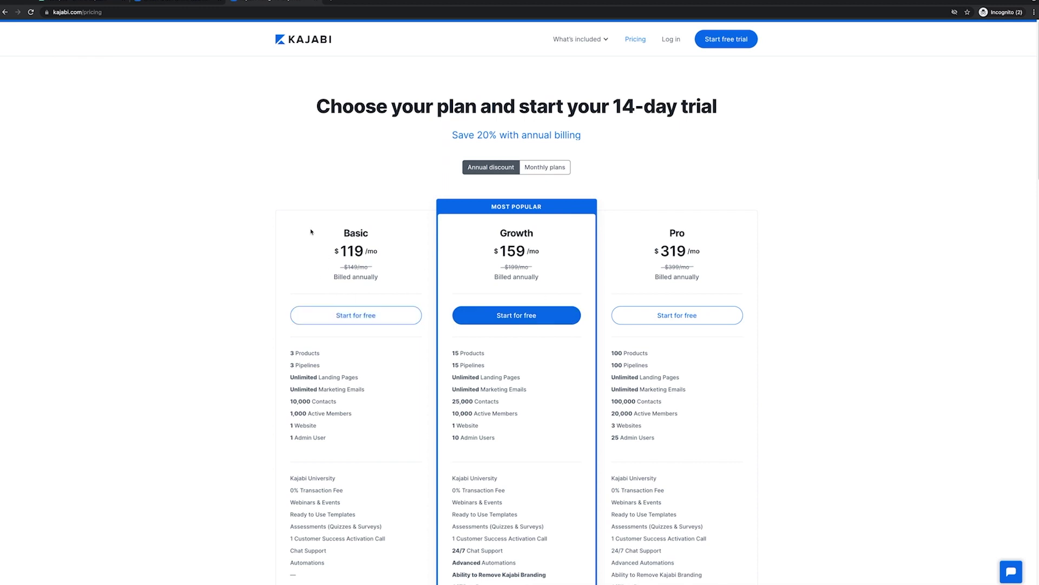
Step: Compare the Basic, Growth and Pro plans' features and their monthly and annual prices
scroll(269, 255, "down", 3)
scroll(270, 259, "up", 2)
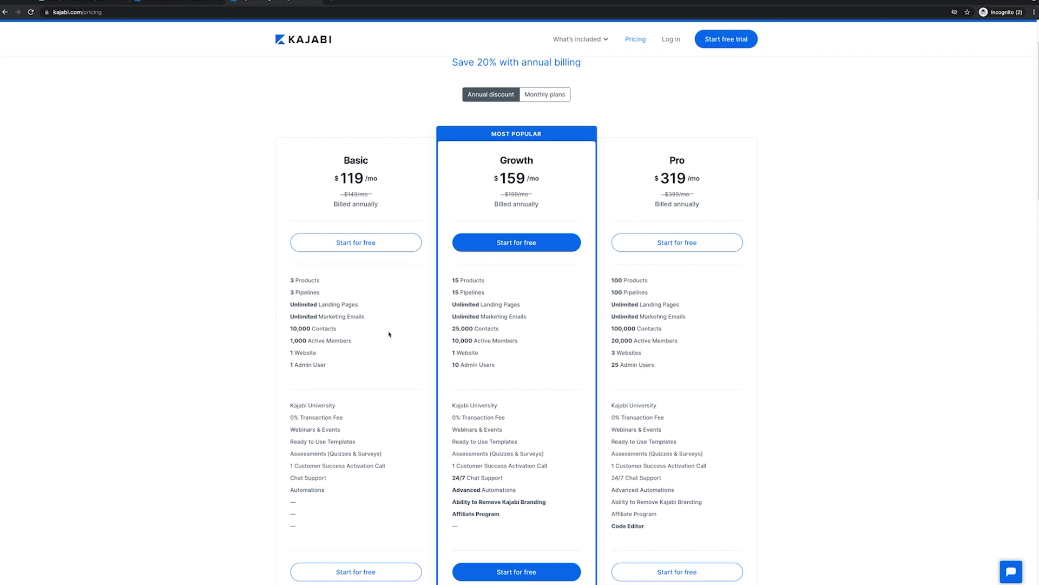
left_click_drag(479, 269, 510, 367)
left_click(511, 368)
scroll(552, 367, "up", 1)
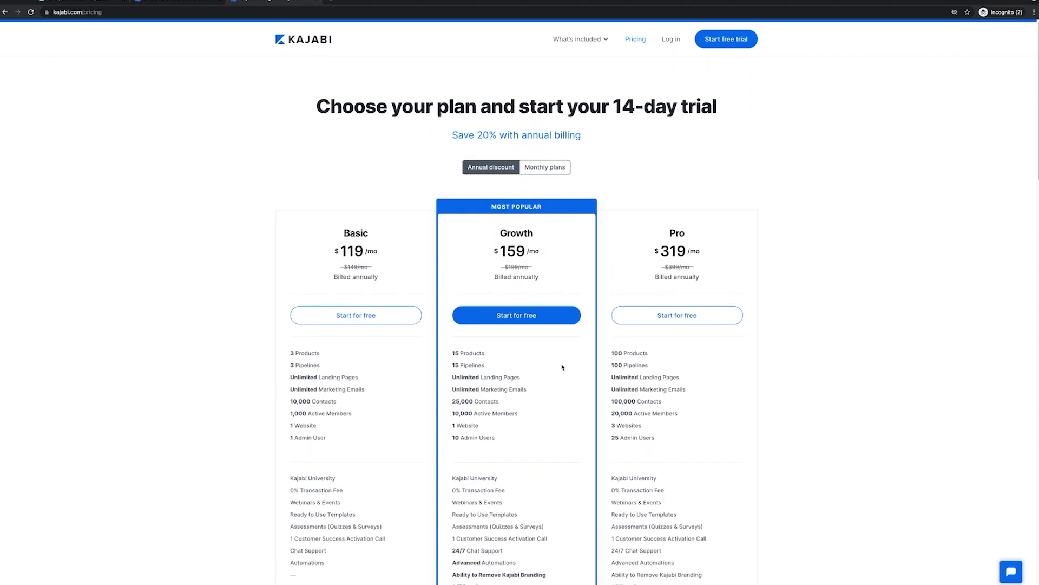
left_click(558, 171)
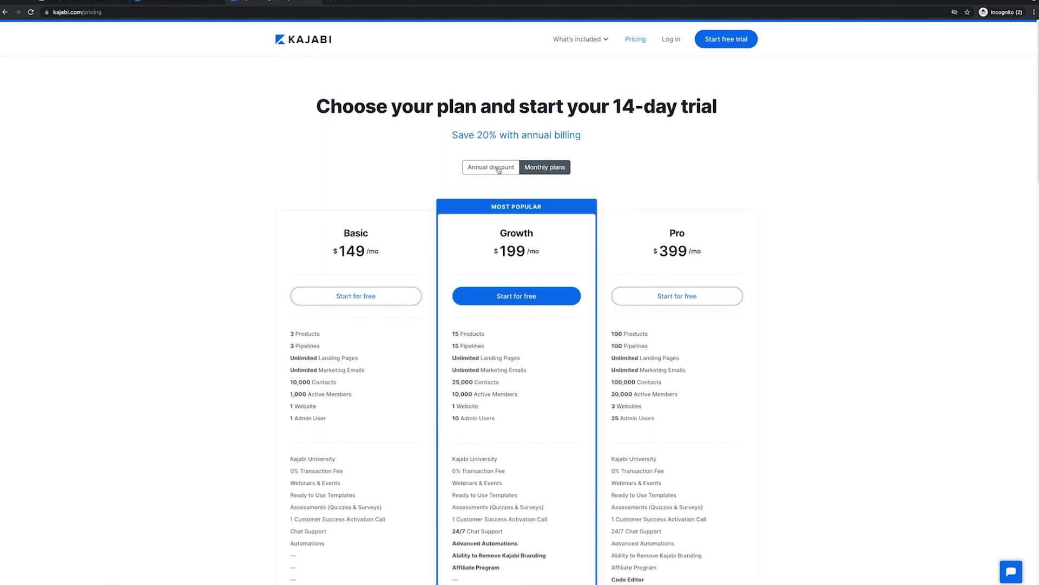
left_click(498, 170)
Step: Sign up for the 14-day free trial of the Growth plan with annual billing and start the subscription
scroll(805, 267, "down", 3)
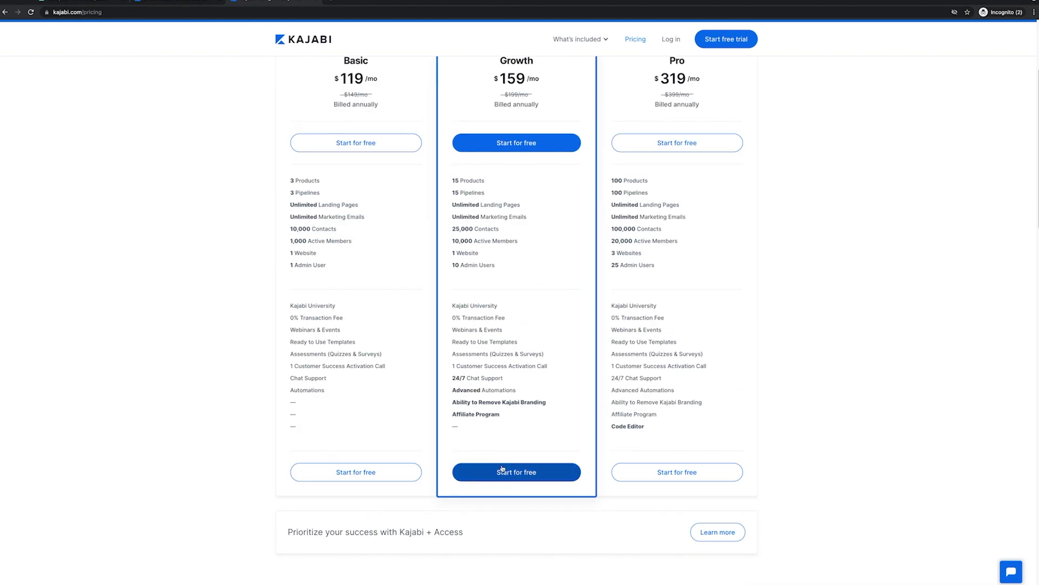
left_click(503, 470)
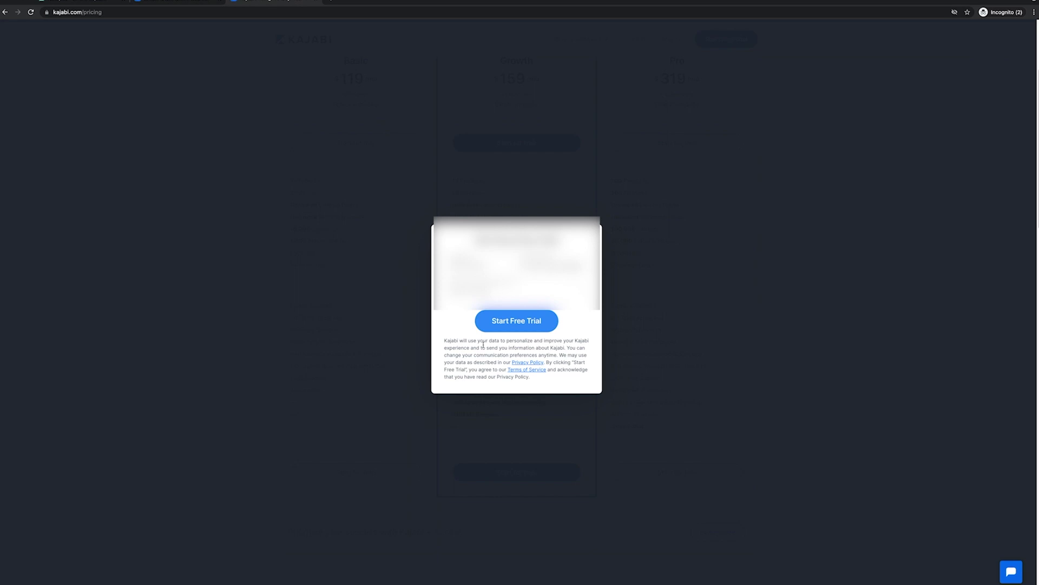
left_click(527, 324)
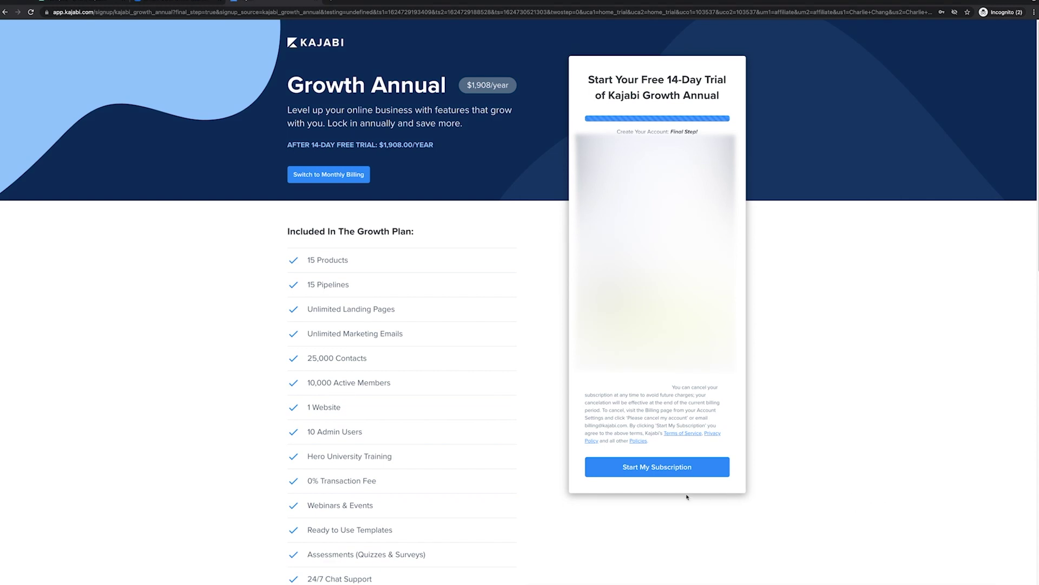
left_click(672, 473)
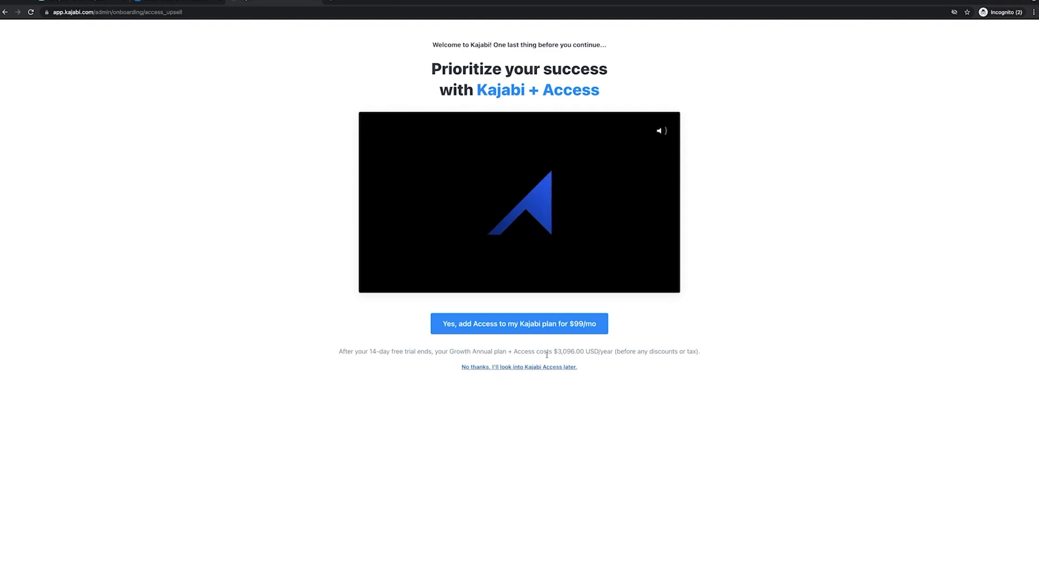
Step: Decline the Kajabi Access add-on, proceed through onboarding and close the dashboard's introductory tour
left_click(532, 368)
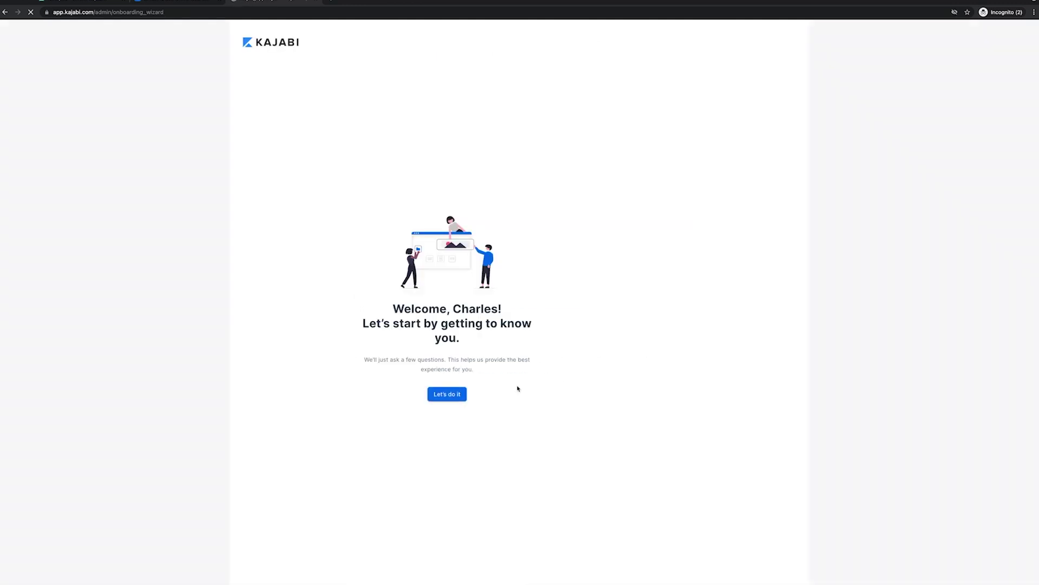
left_click(456, 398)
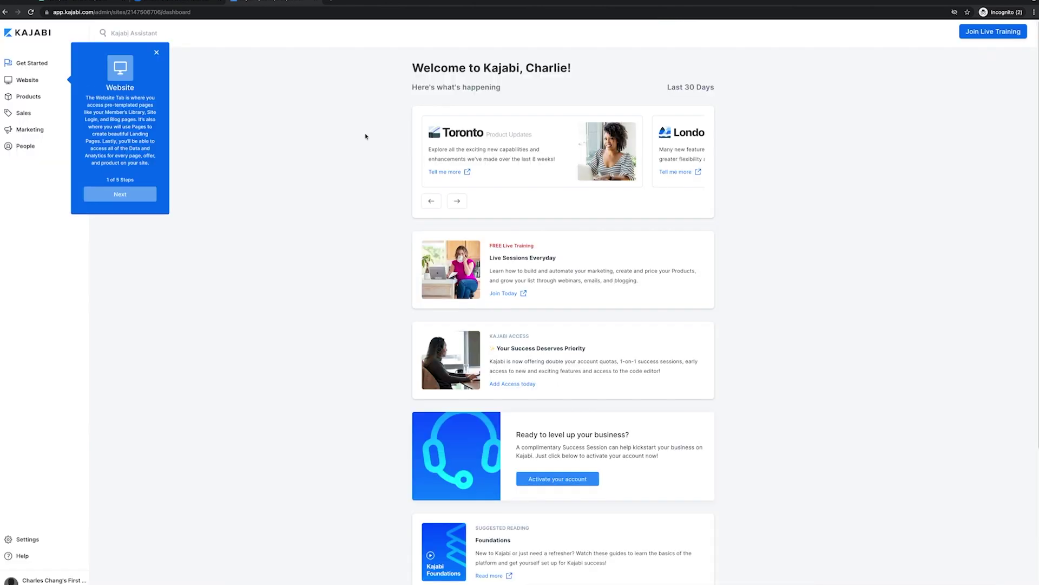
left_click(157, 53)
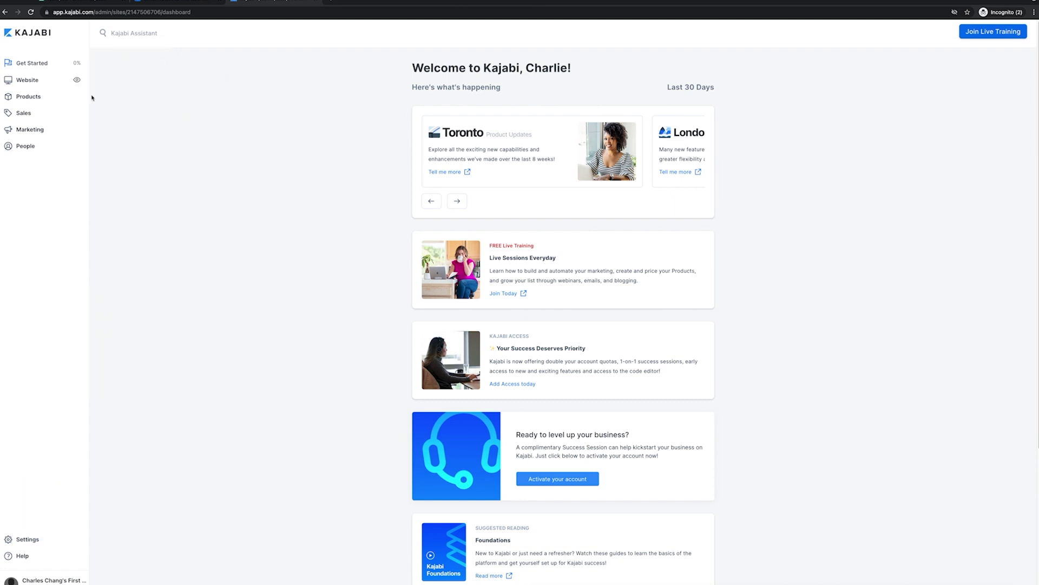
Step: Open the website theme store and review the available themes, including the Kajabi legacy themes
left_click(31, 83)
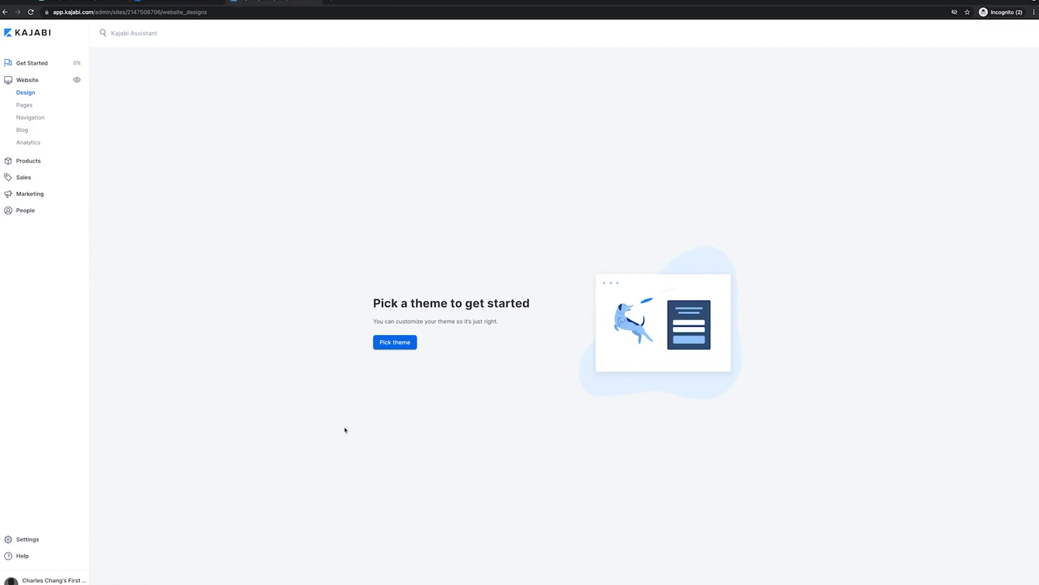
left_click(394, 350)
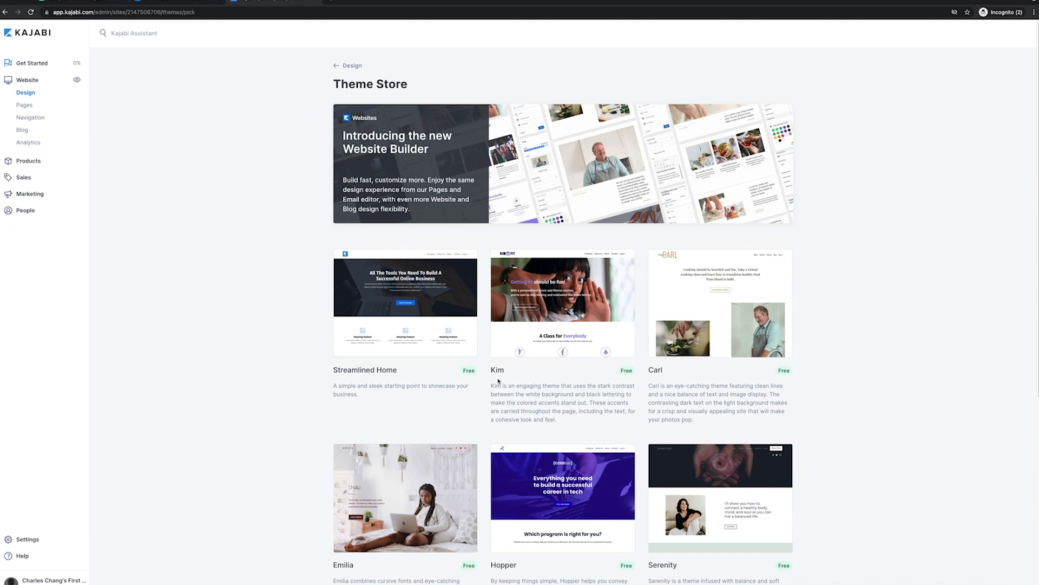
scroll(281, 383, "down", 4)
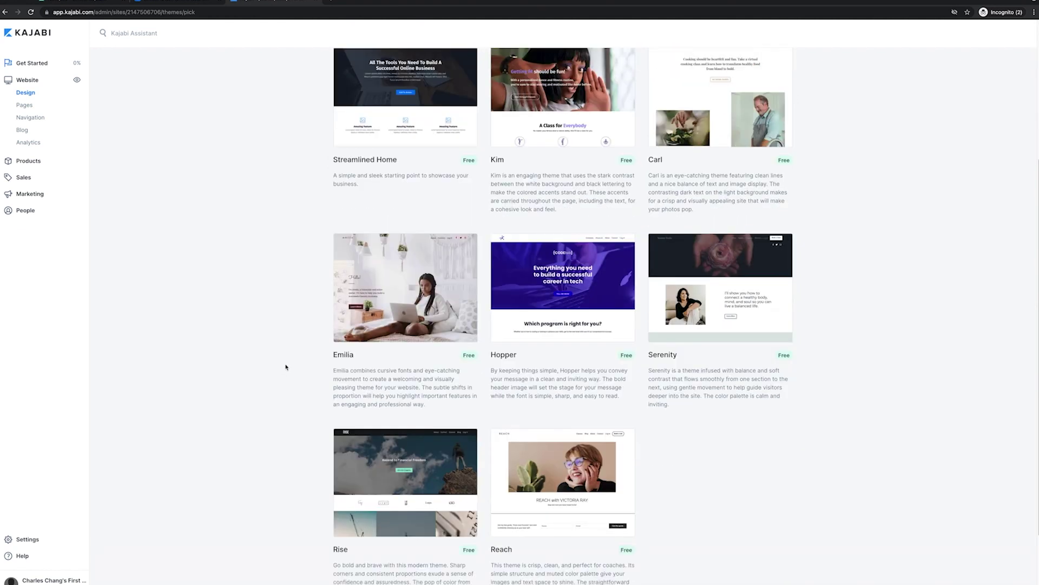
scroll(826, 489, "down", 2)
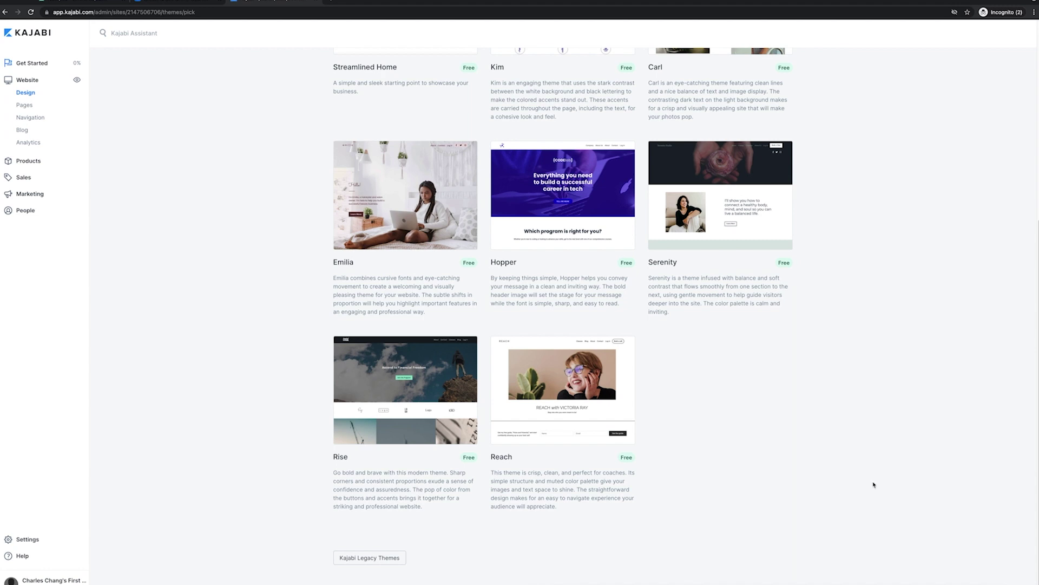
scroll(875, 483, "up", 6)
scroll(876, 479, "down", 6)
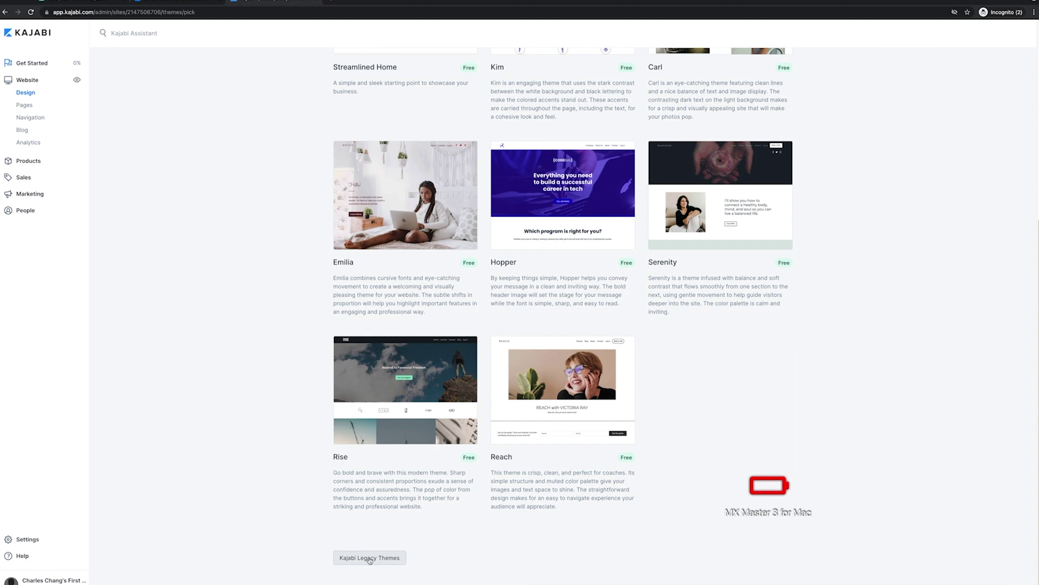
left_click(369, 558)
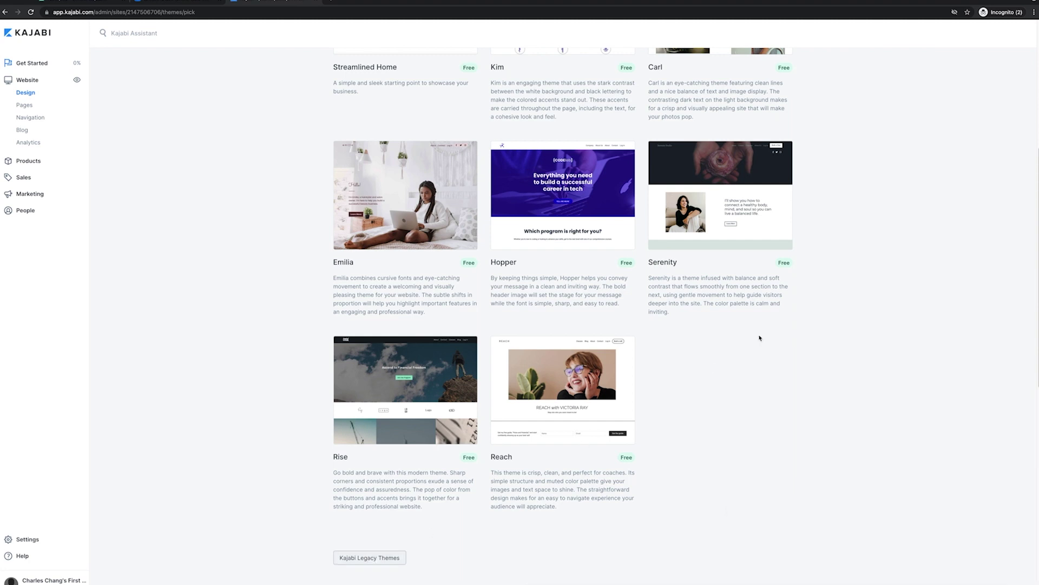
scroll(657, 398, "down", 1)
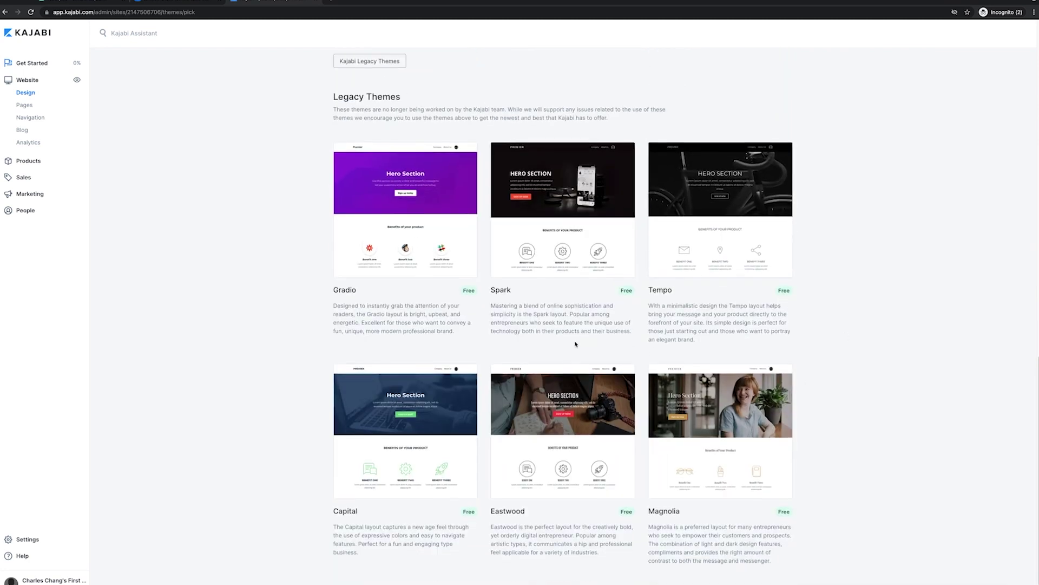
scroll(834, 410, "up", 15)
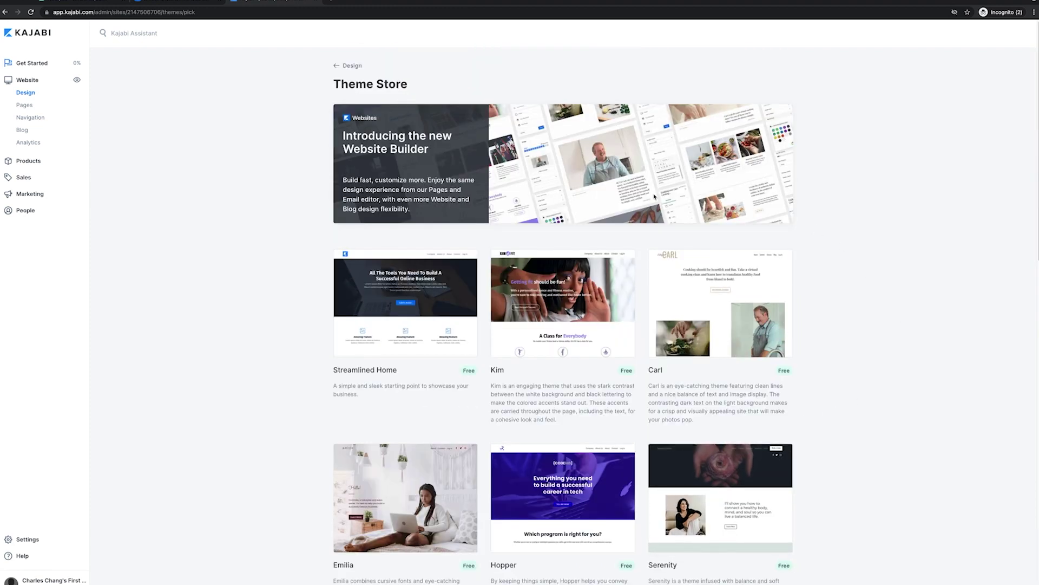
Step: Add the free Streamlined Home theme to the site and open it for customization
left_click(418, 316)
left_click(662, 142)
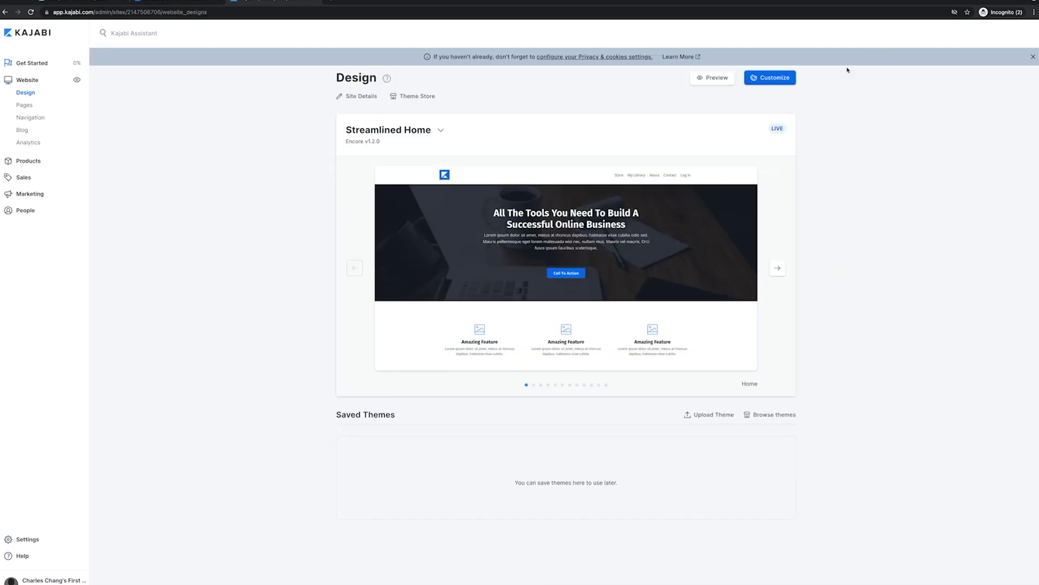
left_click(789, 83)
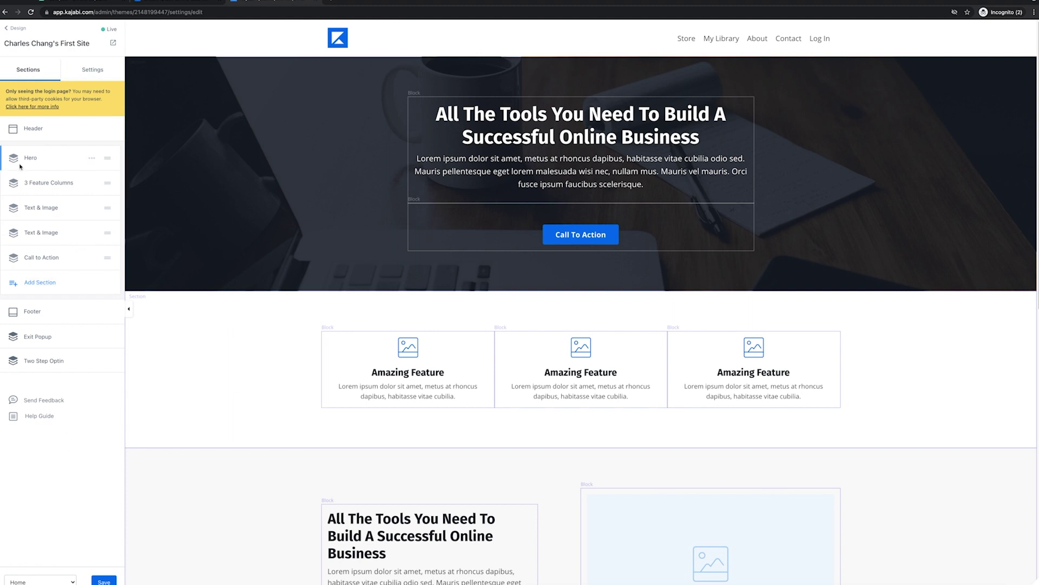
Step: Upload faviconwhite.png from the SIDE HUSTLE MASTERY folder in Dropbox as the site's favicon and return to the theme settings
left_click(93, 71)
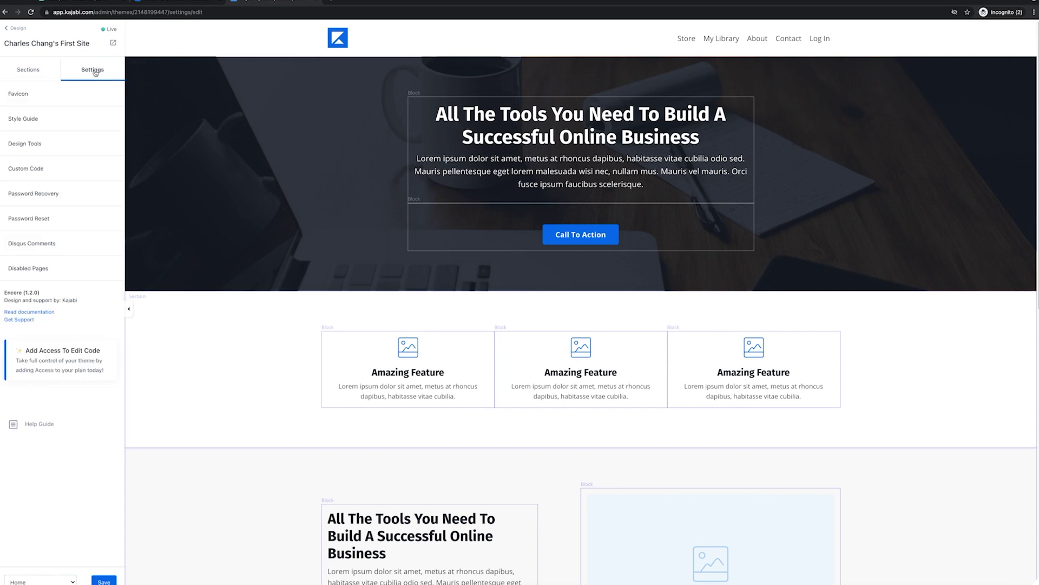
left_click(22, 100)
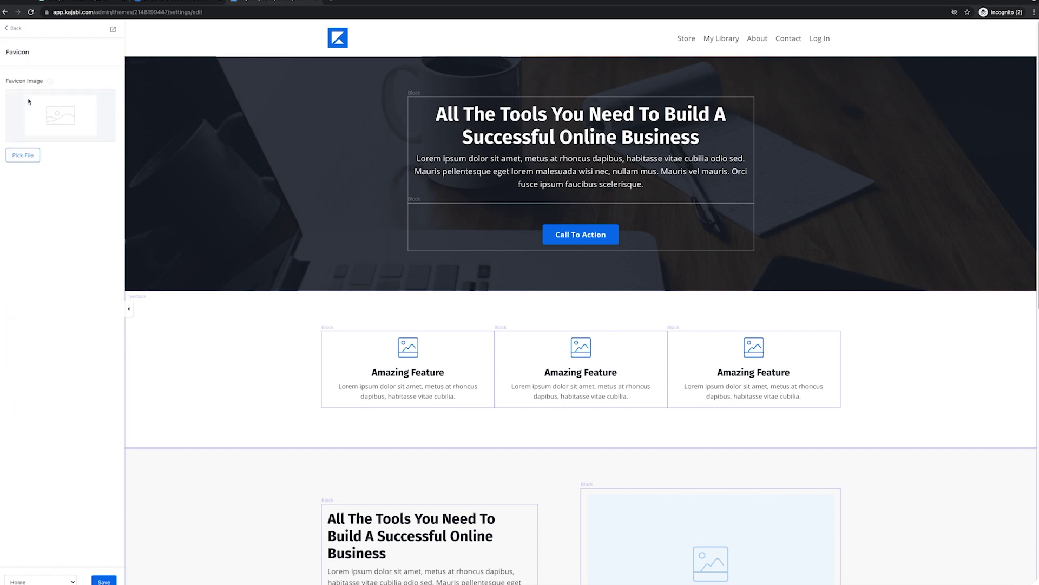
left_click(25, 155)
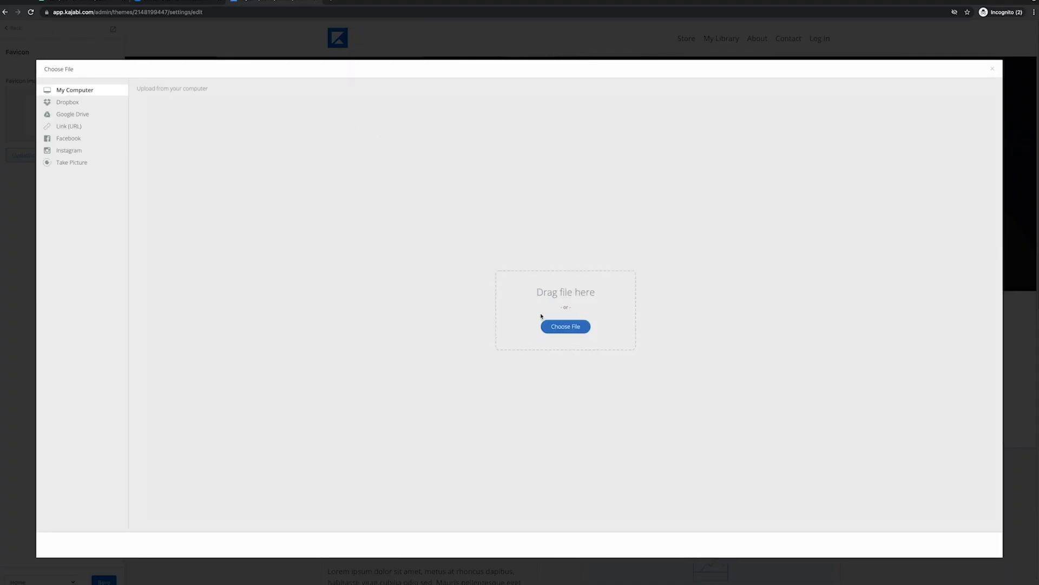
left_click(571, 331)
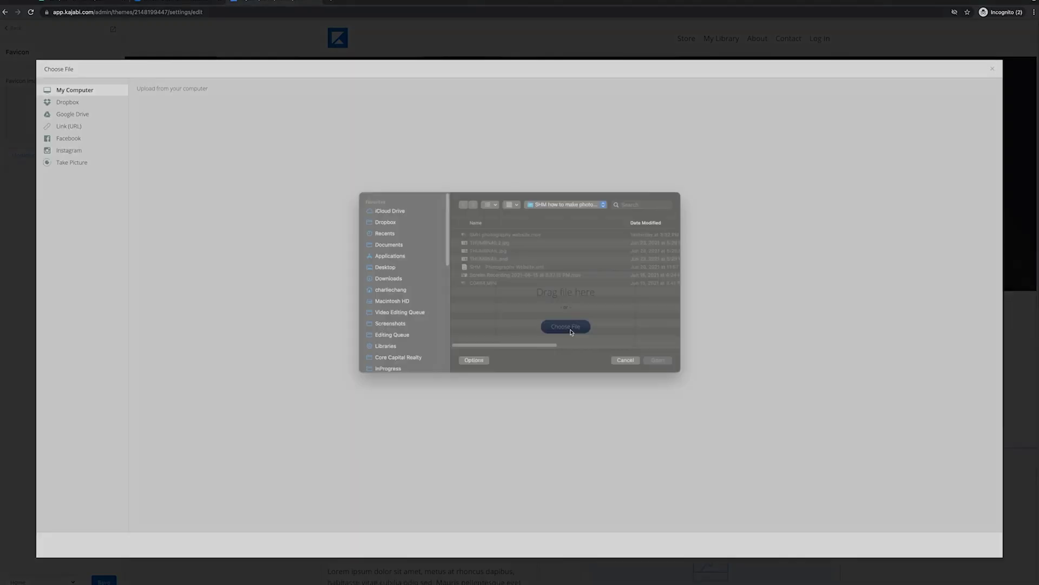
left_click(399, 233)
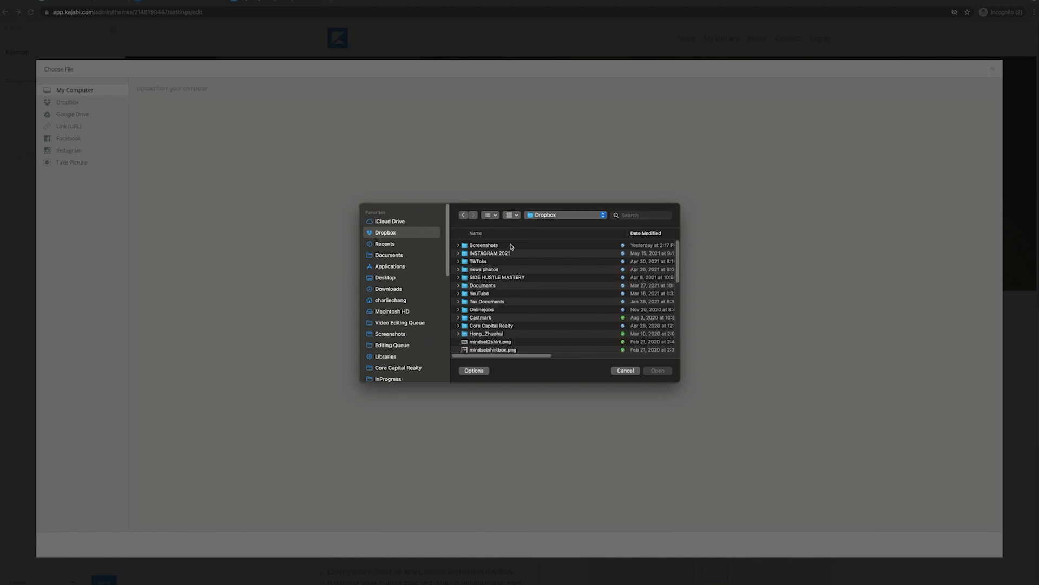
double_click(497, 278)
left_click(489, 315)
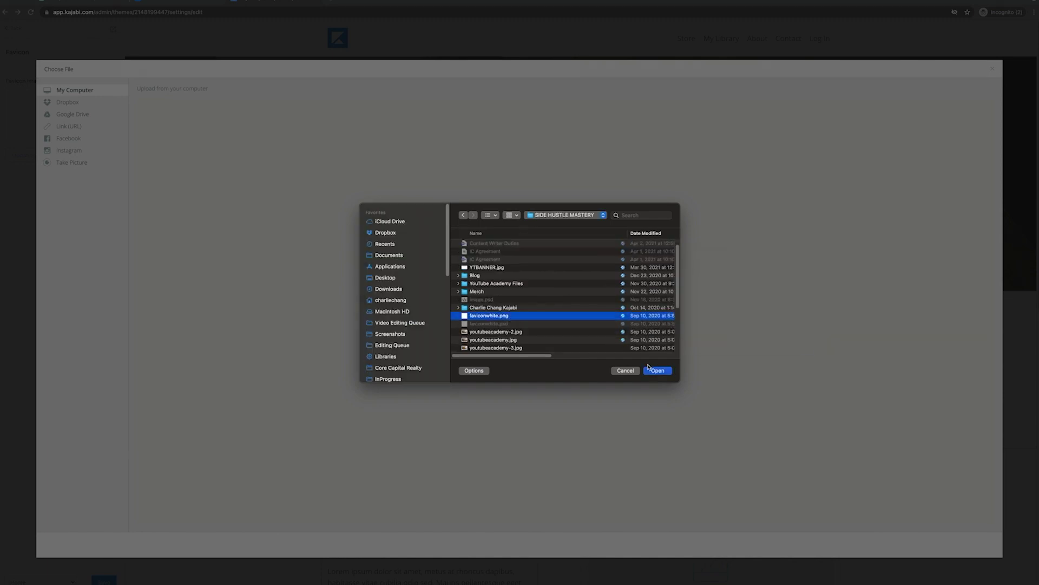
left_click(657, 370)
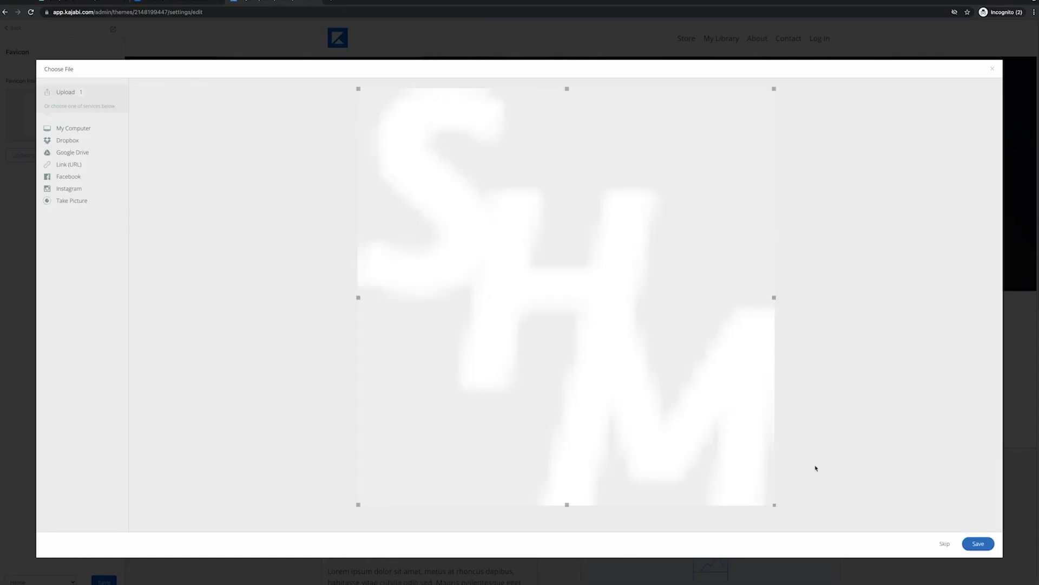
left_click(977, 544)
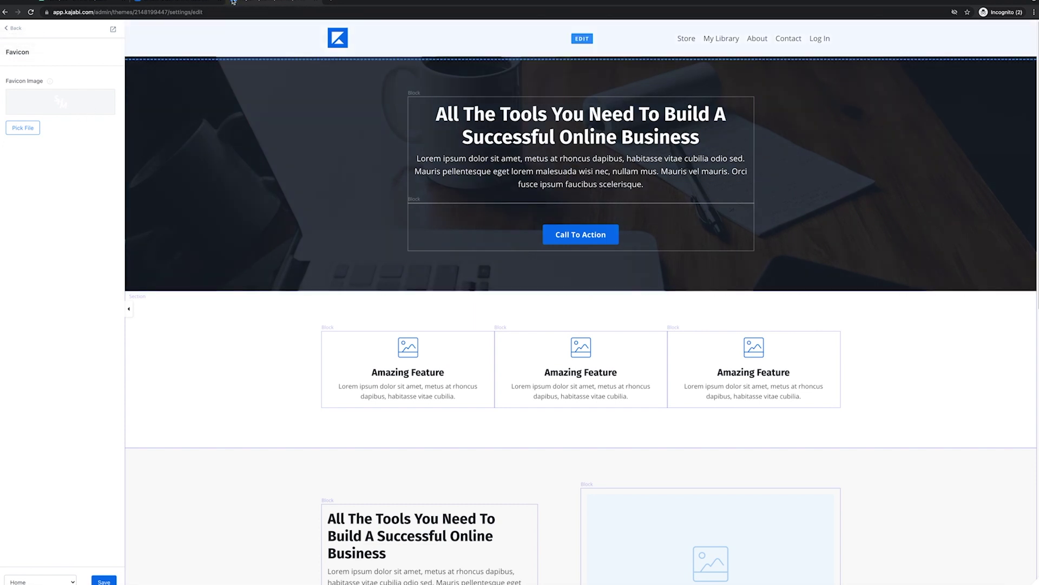
left_click(12, 28)
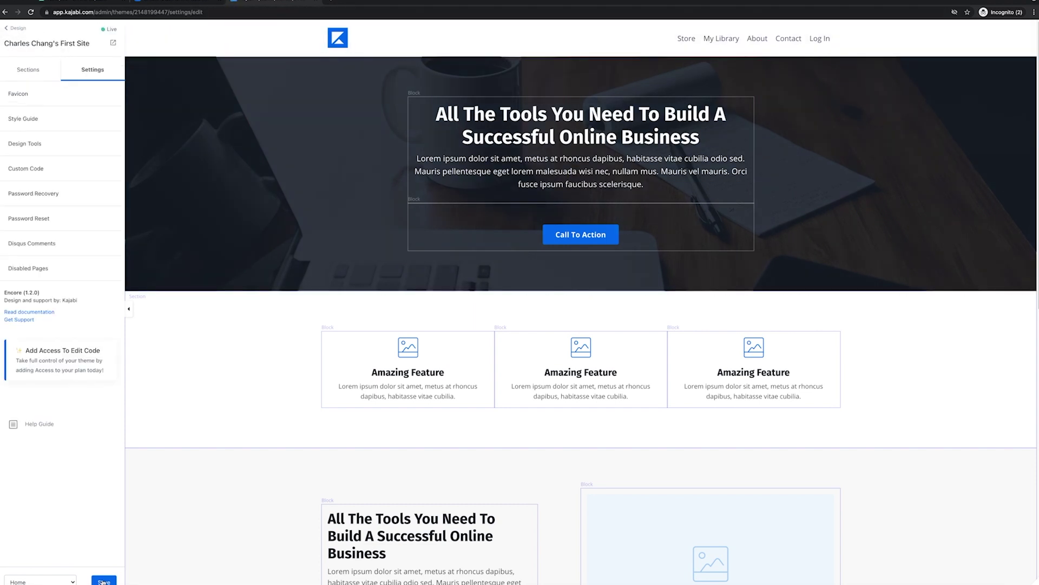
Step: Review the theme's Style Guide options for colors, buttons and fonts, and check the Design Tools settings
left_click(54, 120)
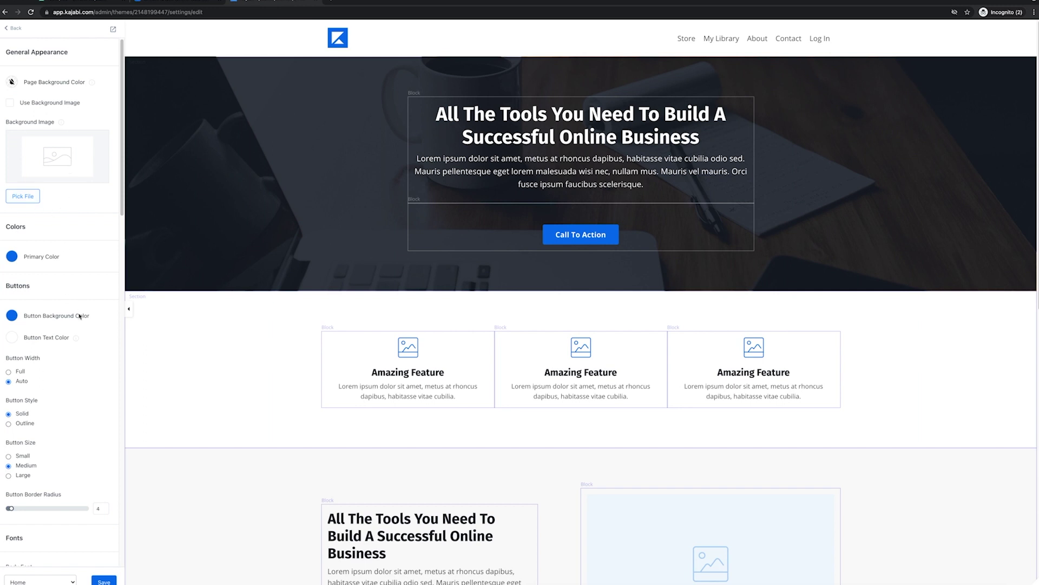
scroll(32, 308, "down", 5)
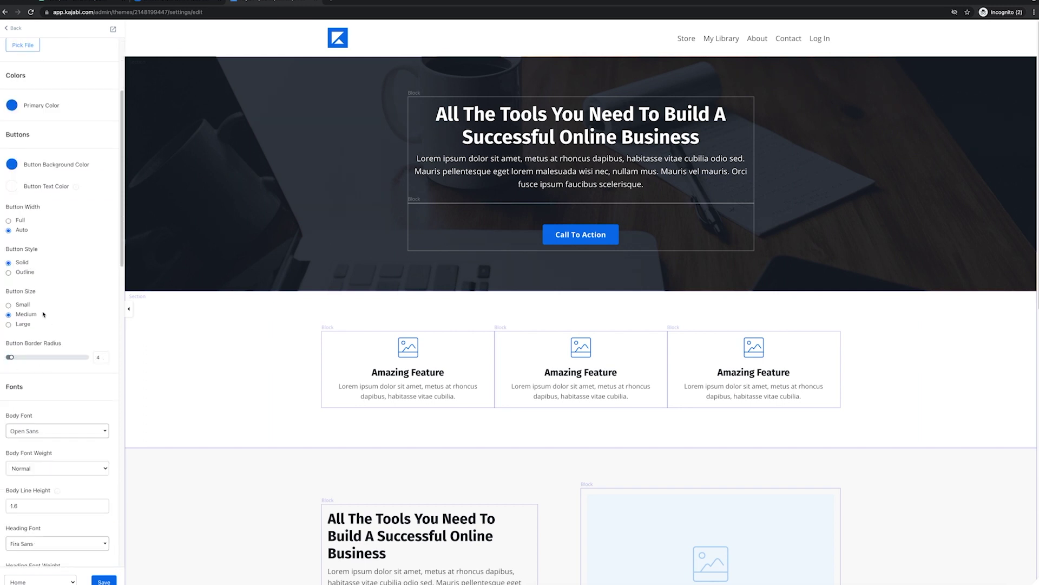
scroll(89, 366, "down", 3)
scroll(93, 275, "down", 8)
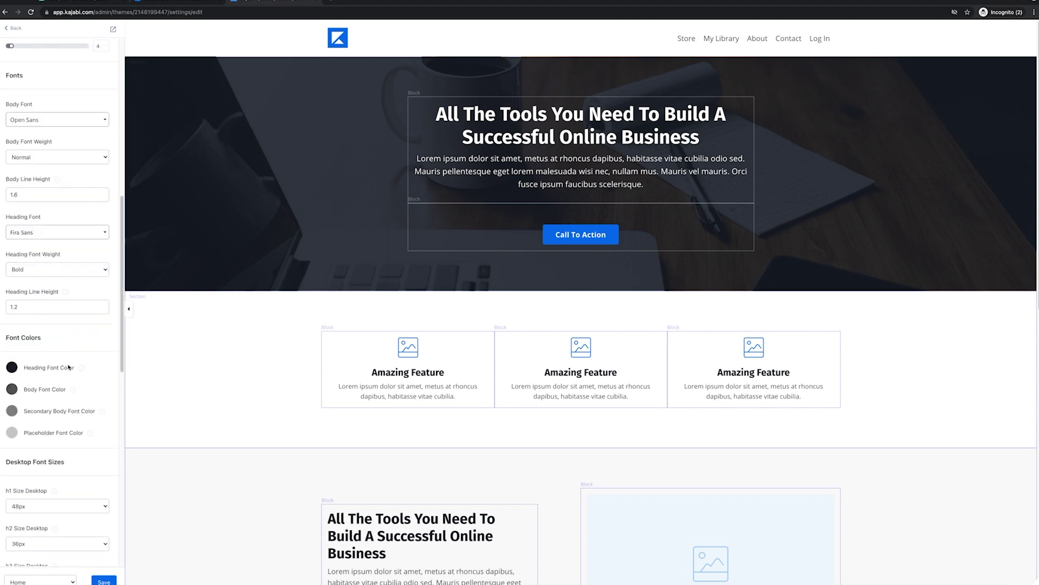
scroll(54, 336, "down", 2)
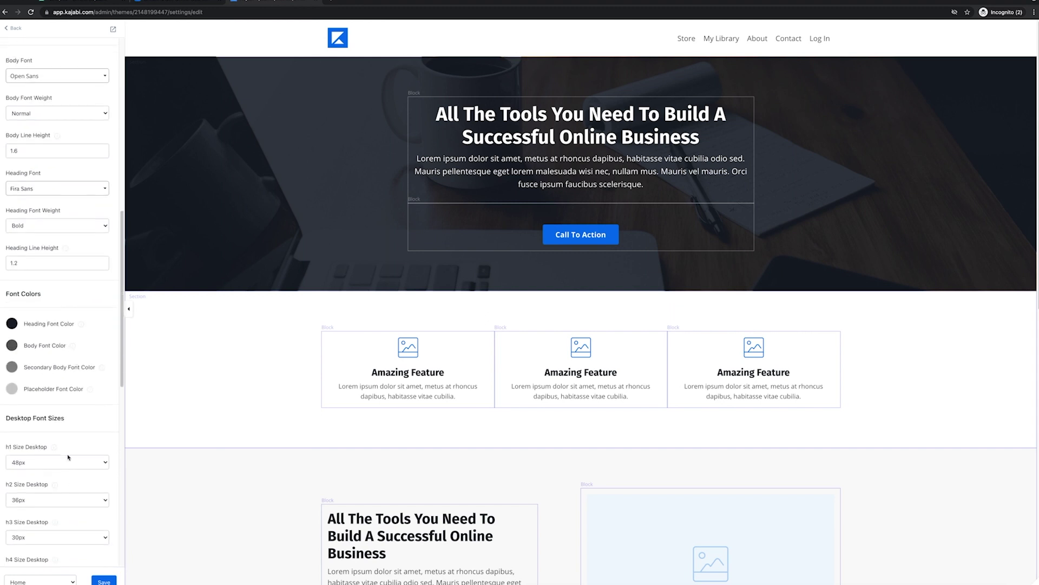
scroll(70, 441, "down", 10)
scroll(76, 408, "down", 5)
scroll(32, 217, "up", 20)
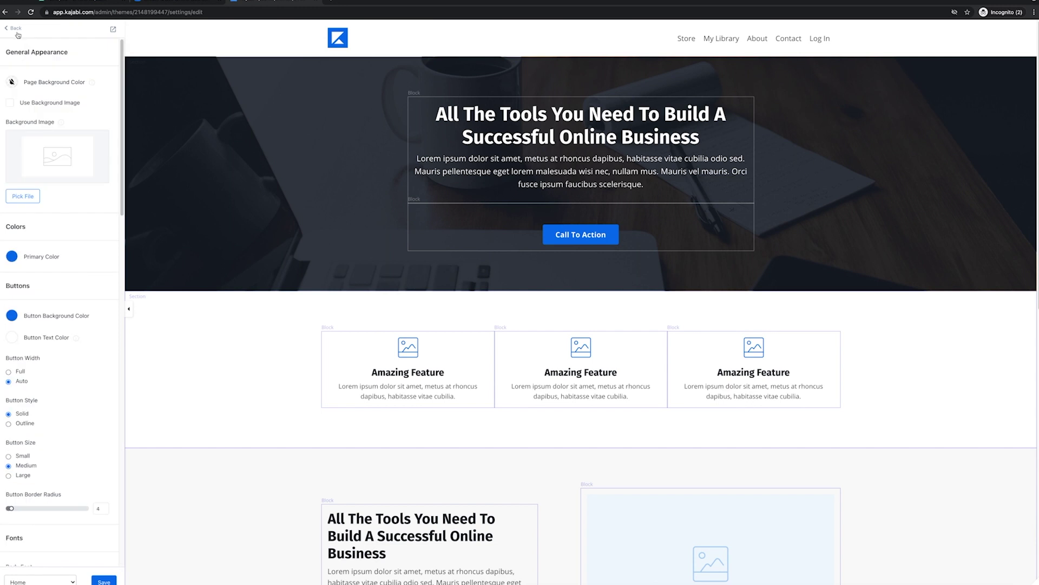
left_click(18, 32)
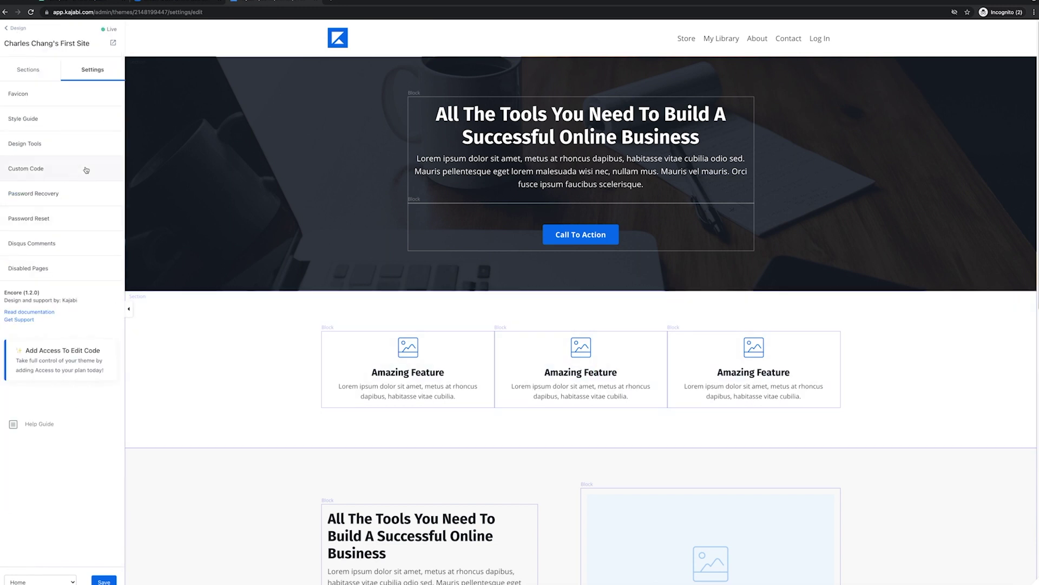
left_click(56, 143)
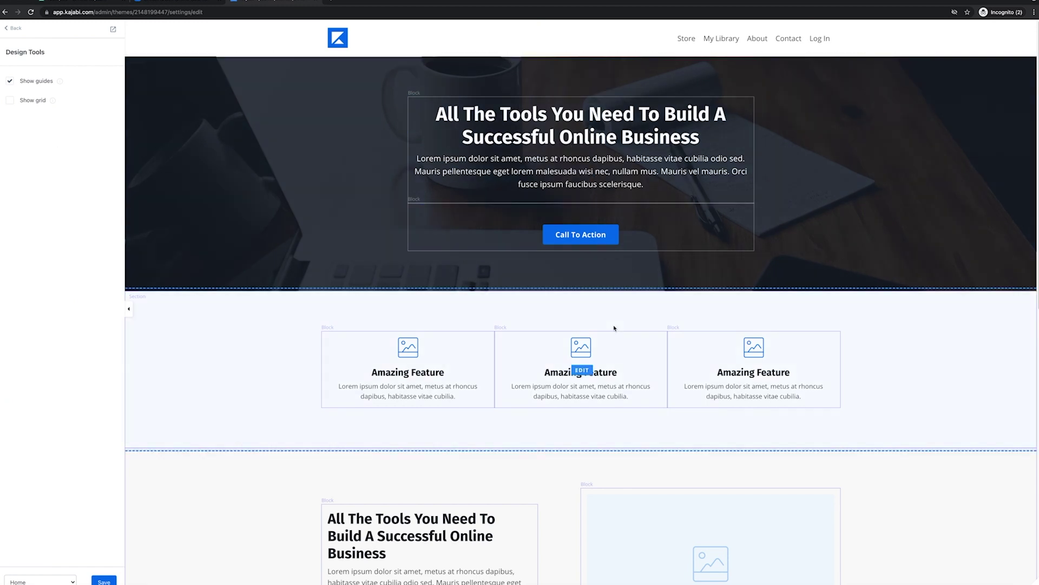
left_click(12, 29)
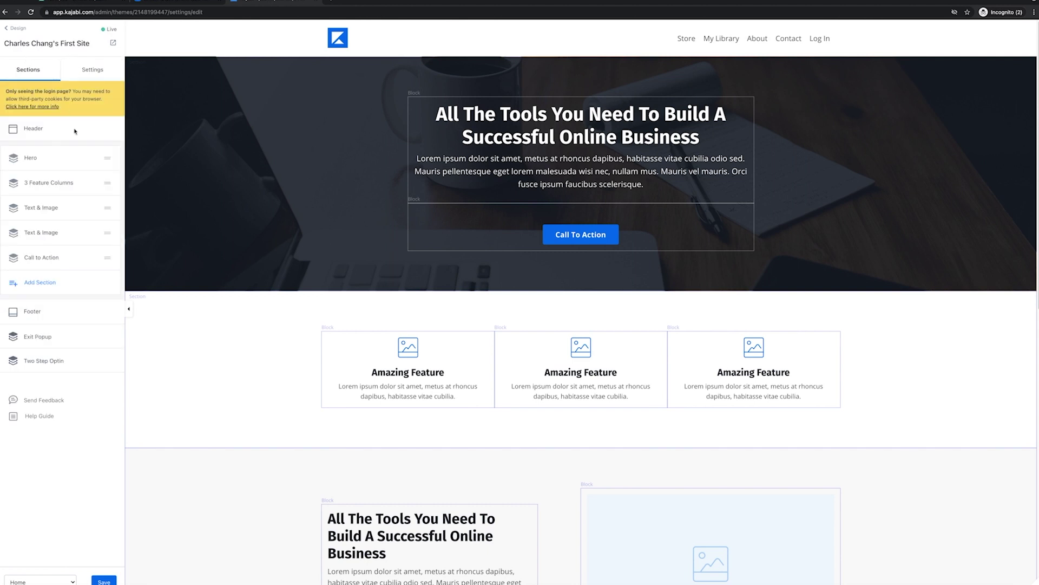
Step: Upload the black SIDEHUSTLEMASTERY wordmark from the computer as the header's logo image and save it
left_click(32, 130)
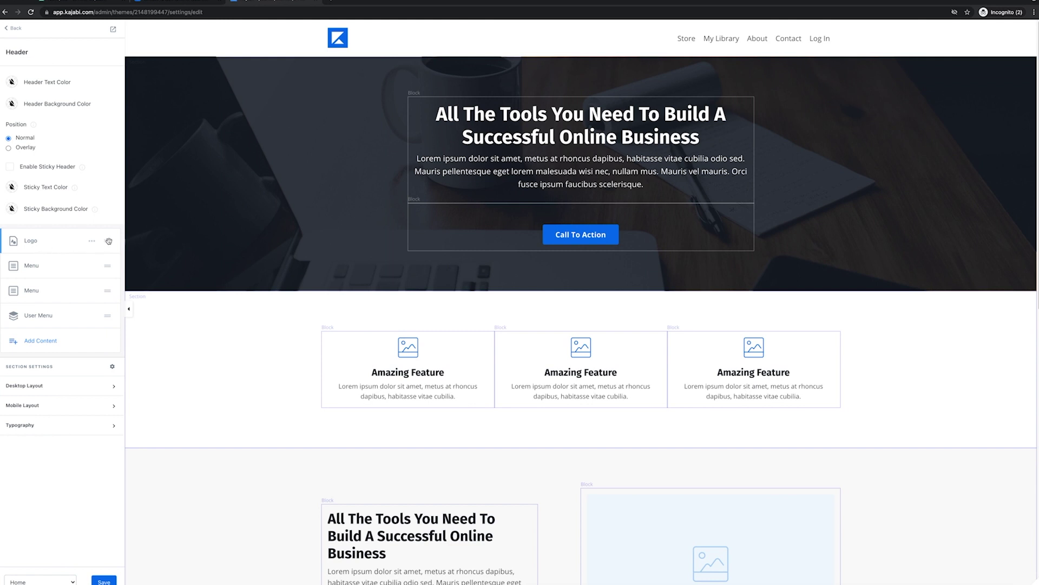
left_click(30, 246)
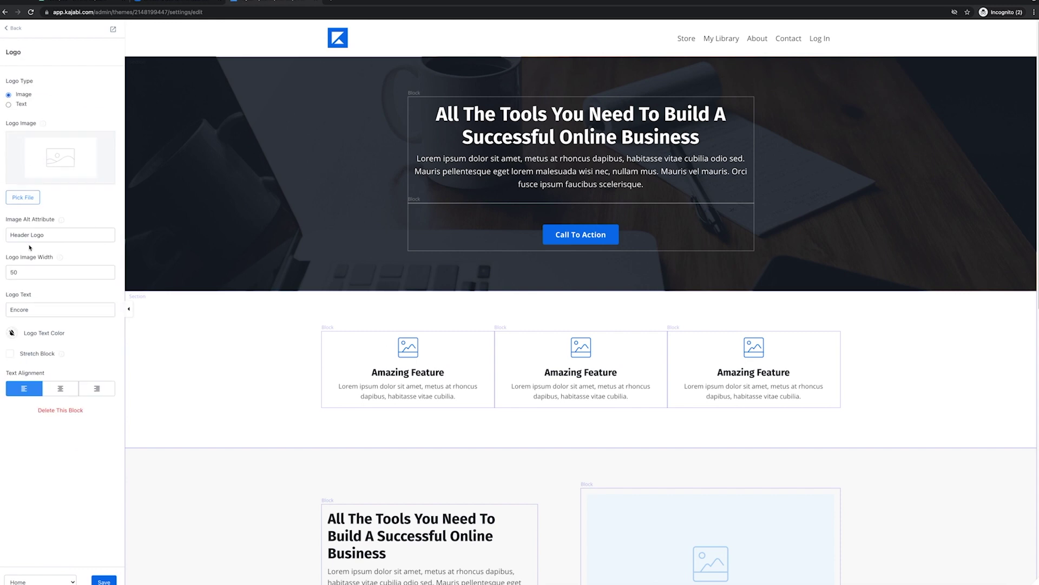
left_click(24, 197)
left_click(565, 325)
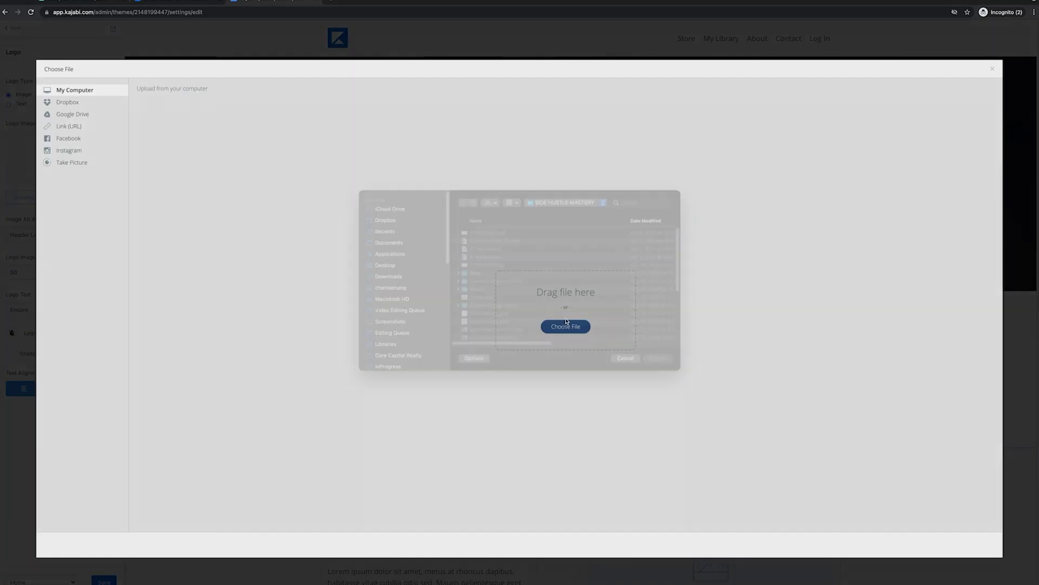
left_click(660, 369)
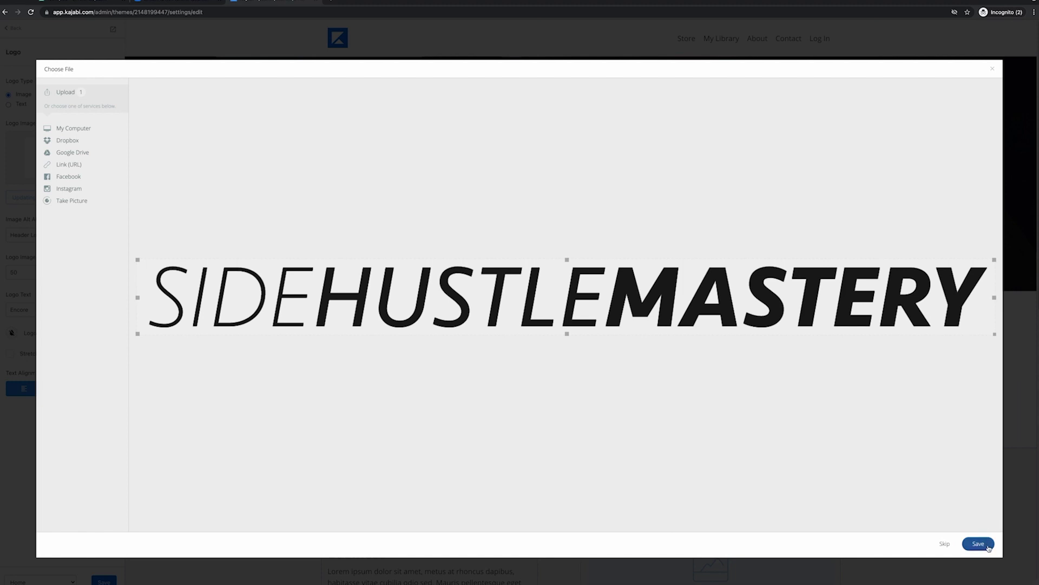
left_click(979, 544)
Step: Set the header logo's image width to 250, save the theme and return to the sections list
double_click(34, 241)
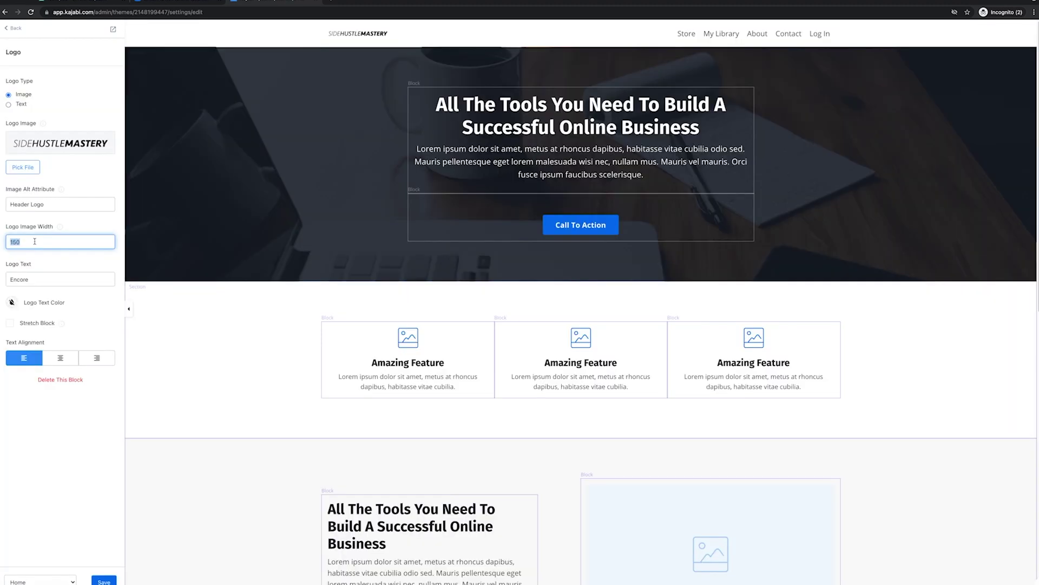
type("25")
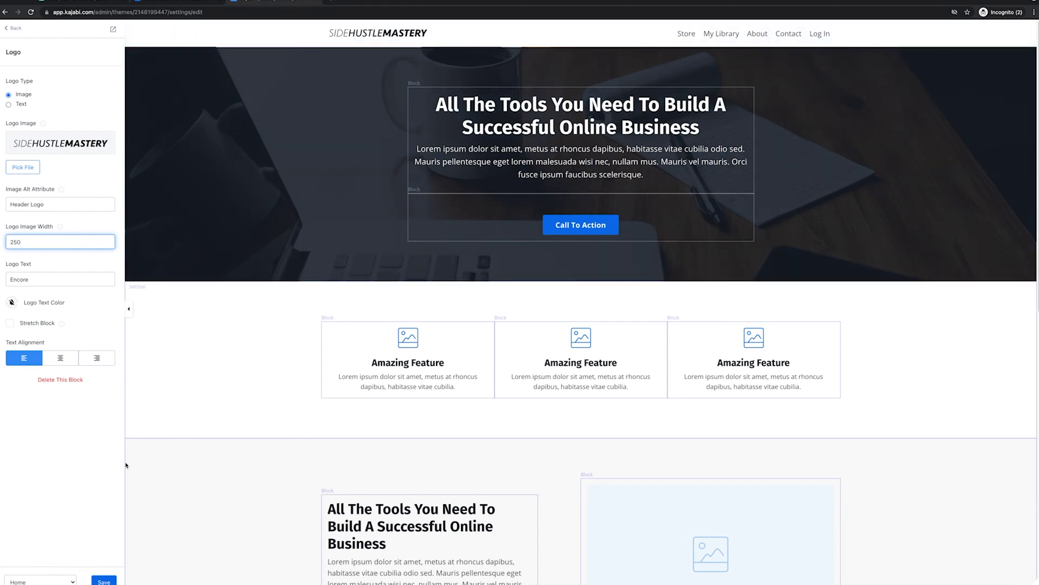
left_click(104, 581)
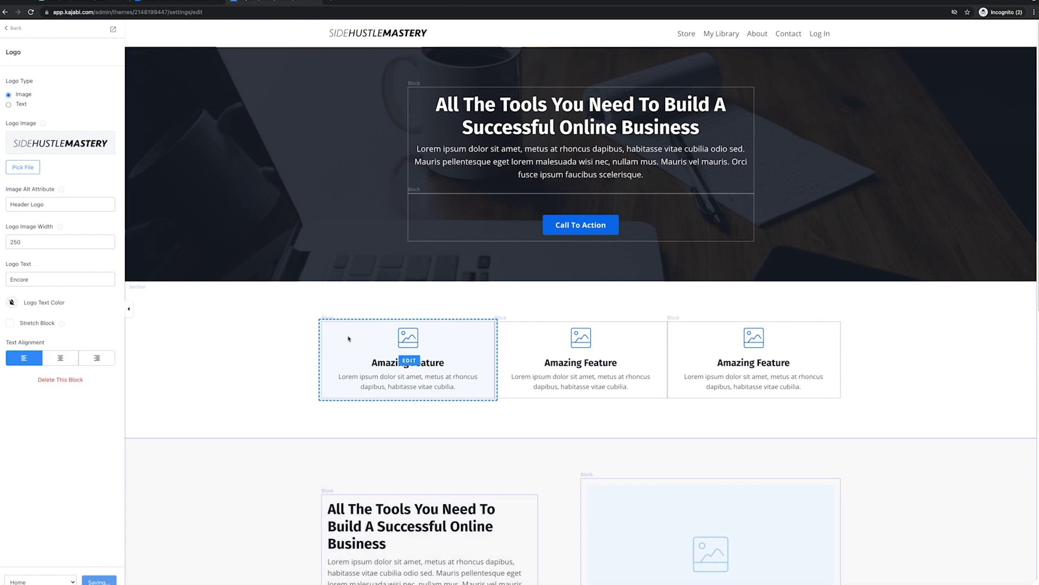
left_click(12, 30)
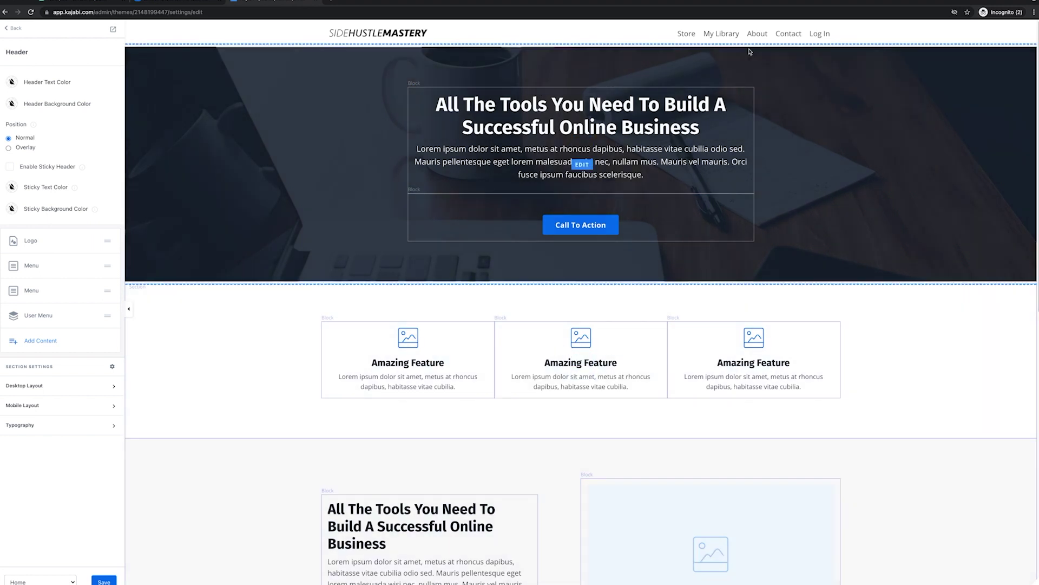
left_click(13, 27)
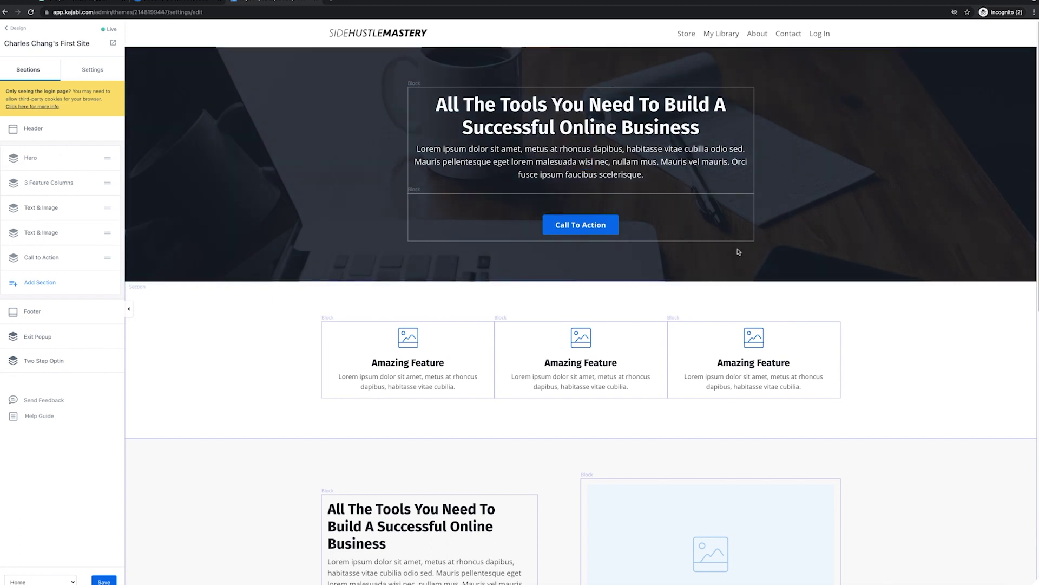
Step: Examine the Hero section's settings and the content block types that can be added to it
left_click(30, 160)
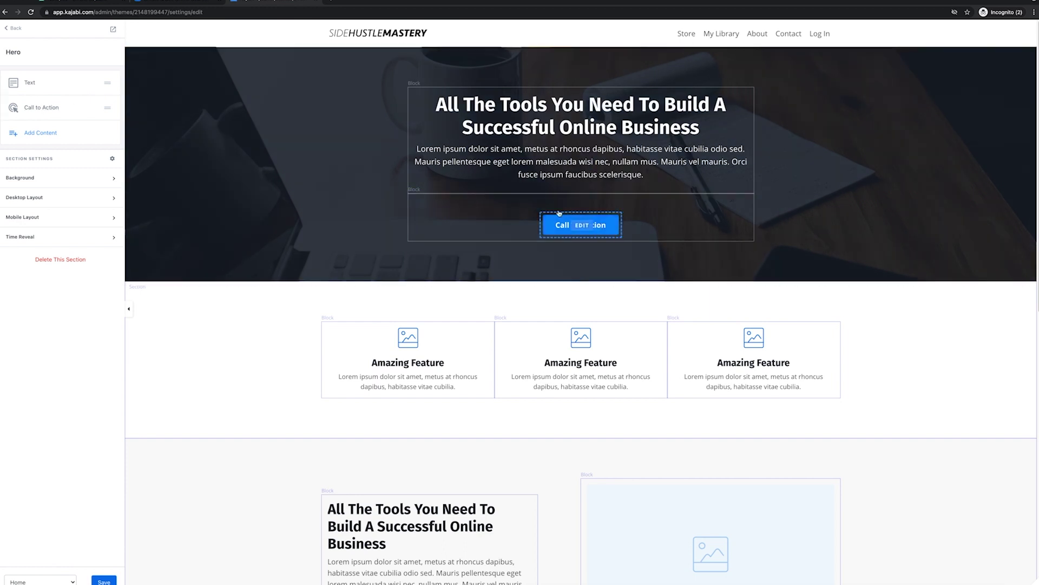
left_click(52, 135)
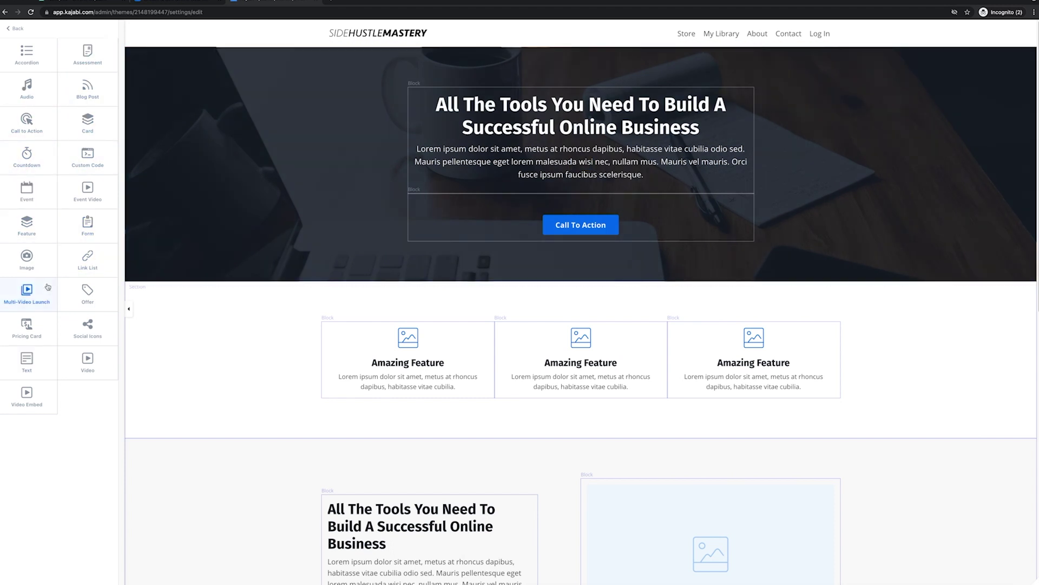
left_click(17, 29)
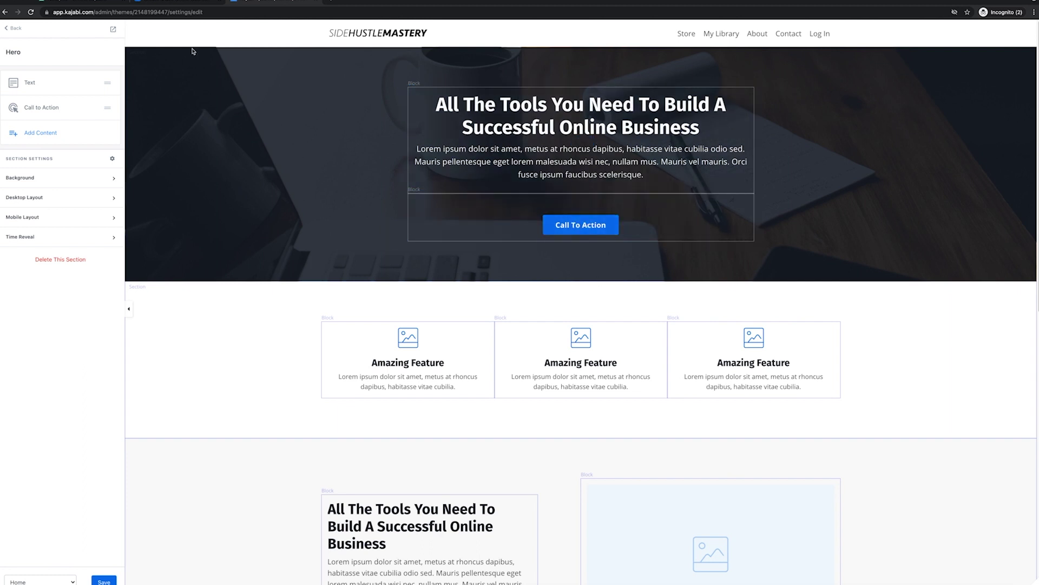
left_click(17, 28)
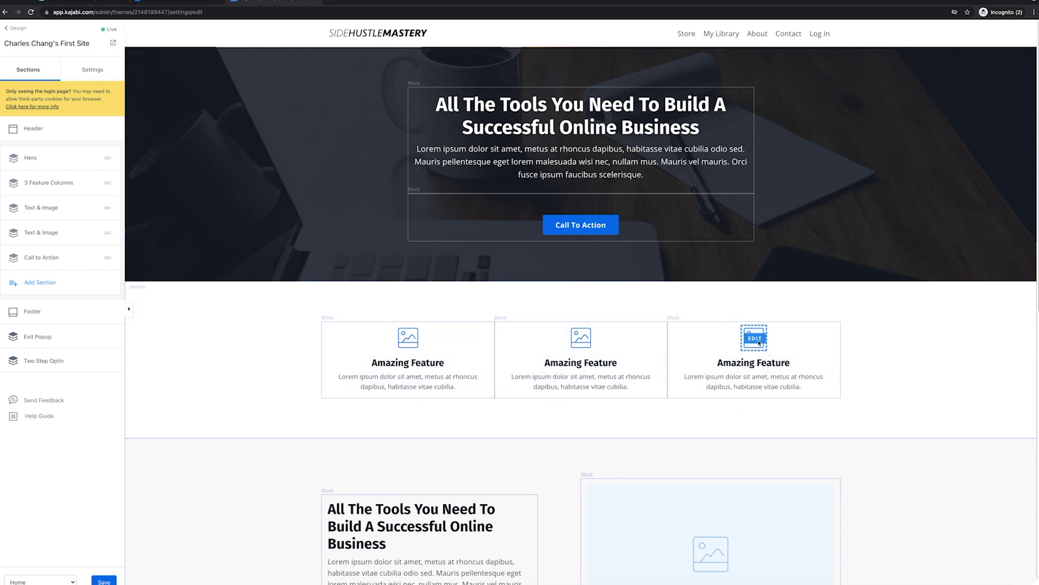
Step: Look over the home page preview from the feature columns down to the footer
scroll(550, 348, "down", 3)
scroll(549, 453, "down", 3)
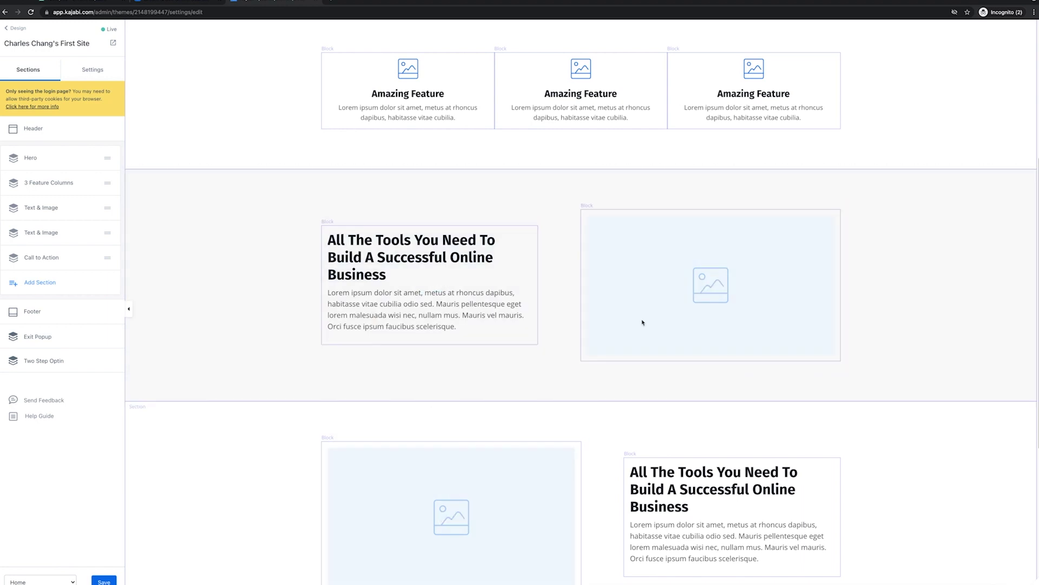
scroll(697, 281, "down", 6)
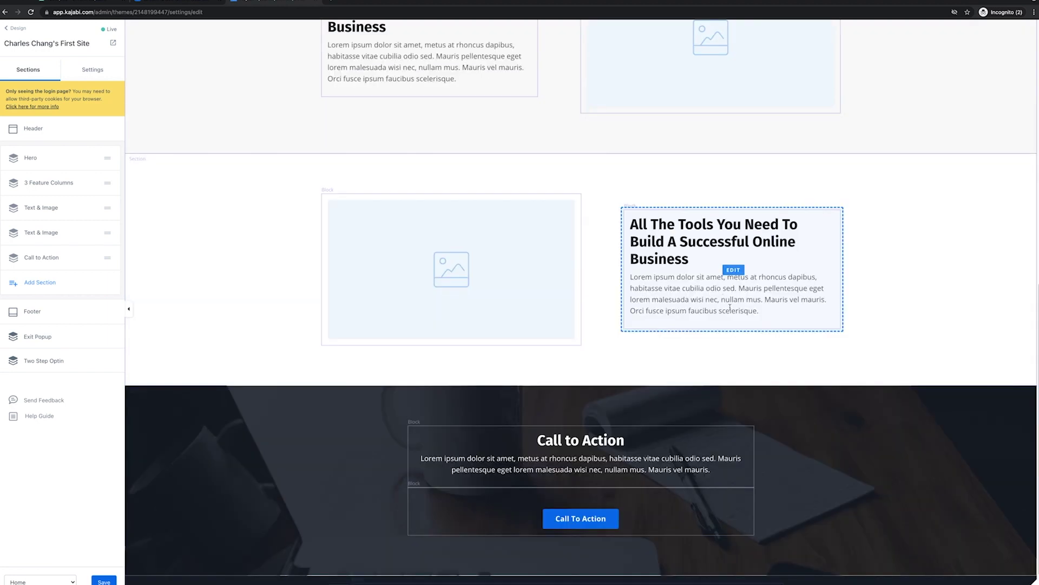
scroll(661, 317, "down", 1)
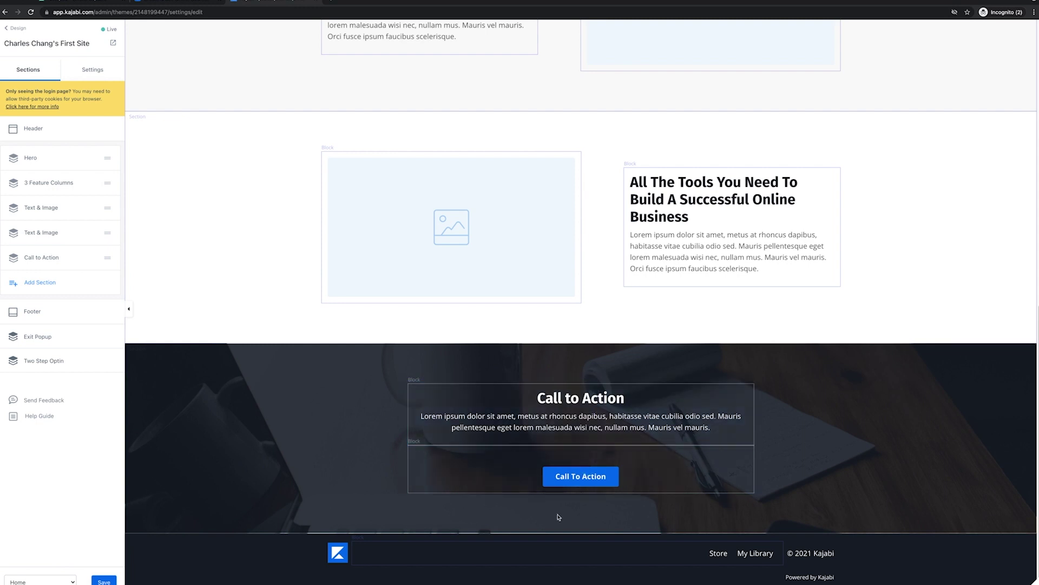
scroll(690, 503, "up", 15)
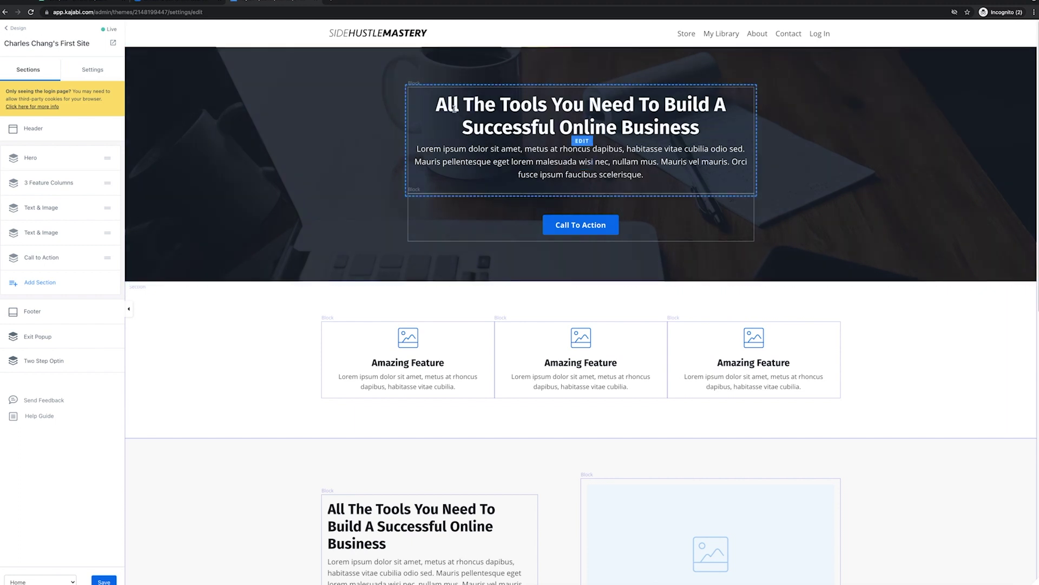
Step: Leave the theme editor and open sidehustlemastery.com in a new browser tab
left_click(16, 29)
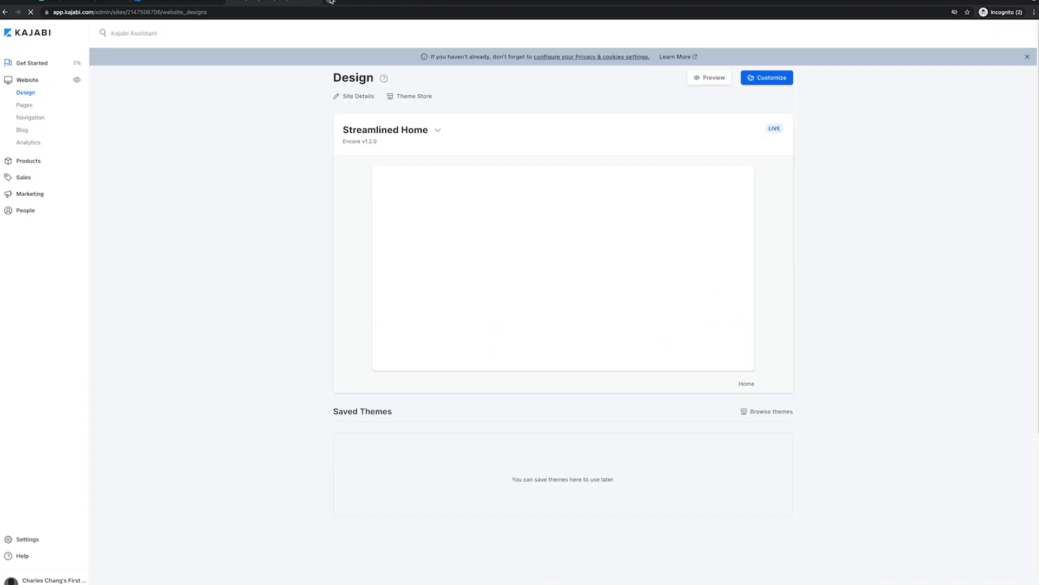
left_click(332, 2)
type("s")
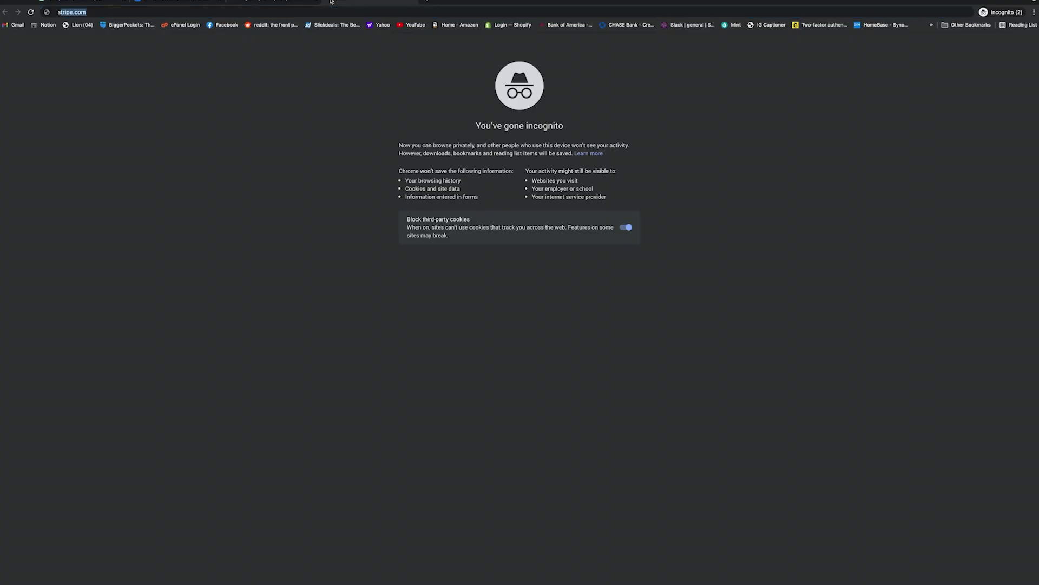
type("idehustlemastery.com")
key("Return")
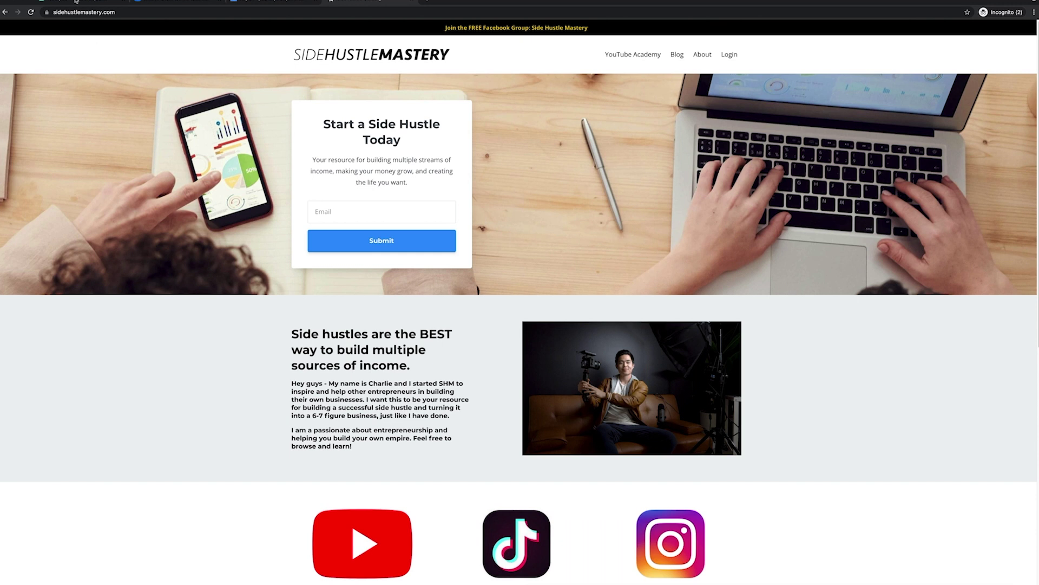
Step: Examine the finished Side Hustle Mastery home page, from its opt-in form through the social and blog sections to the footer
left_click(102, 11)
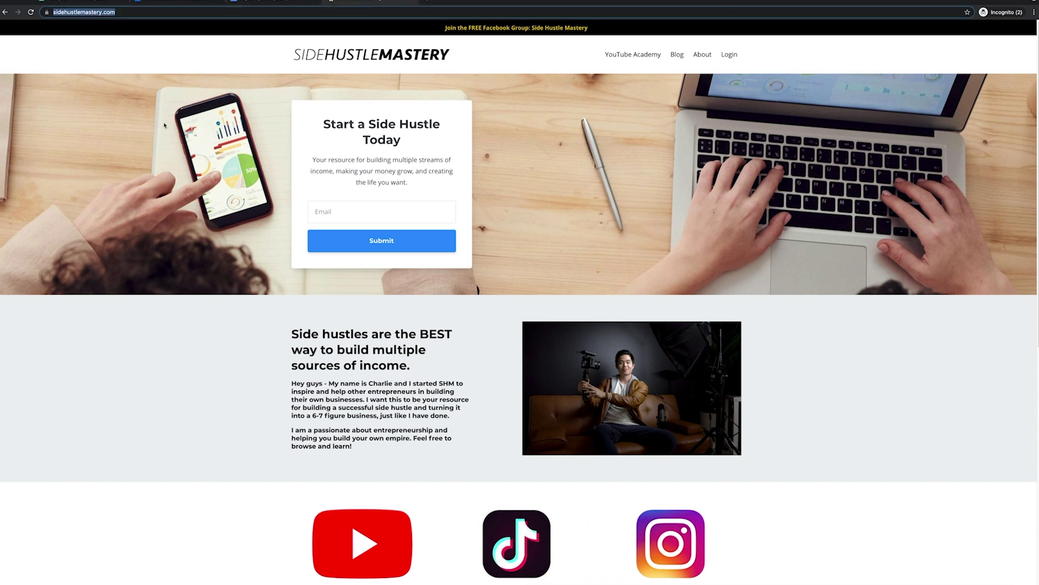
left_click(374, 104)
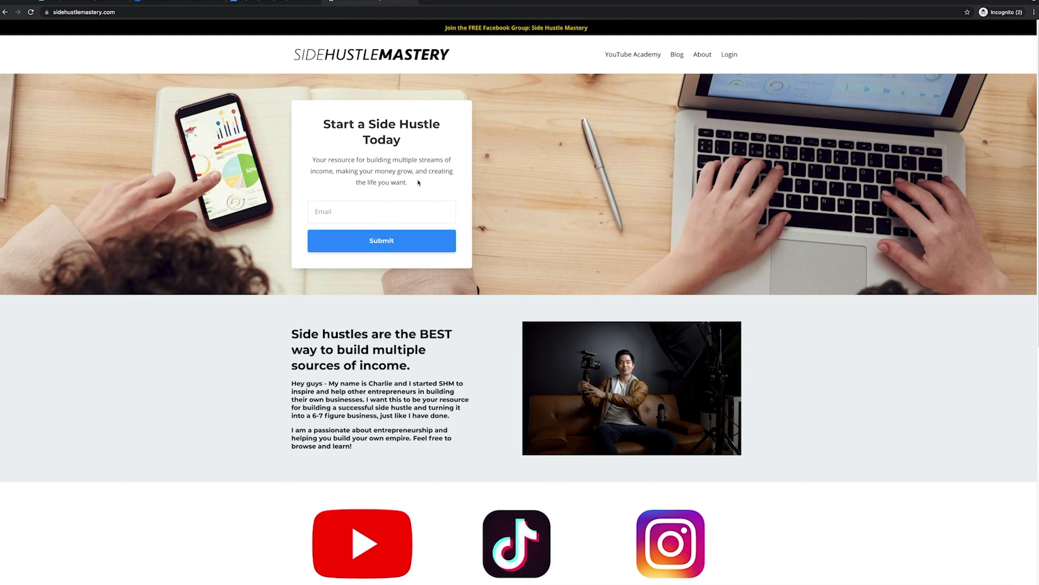
scroll(432, 184, "down", 3)
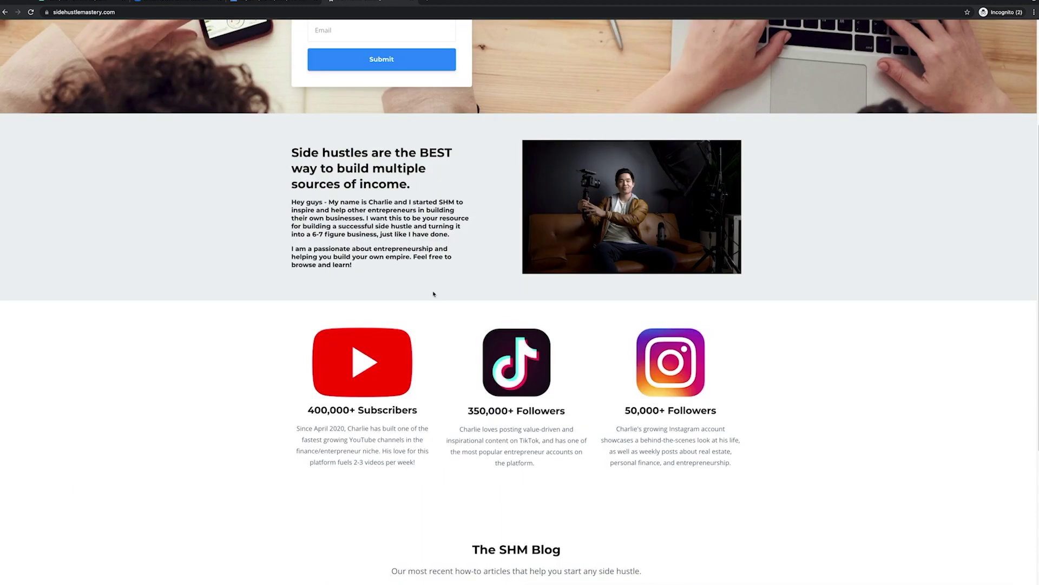
scroll(742, 177, "down", 2)
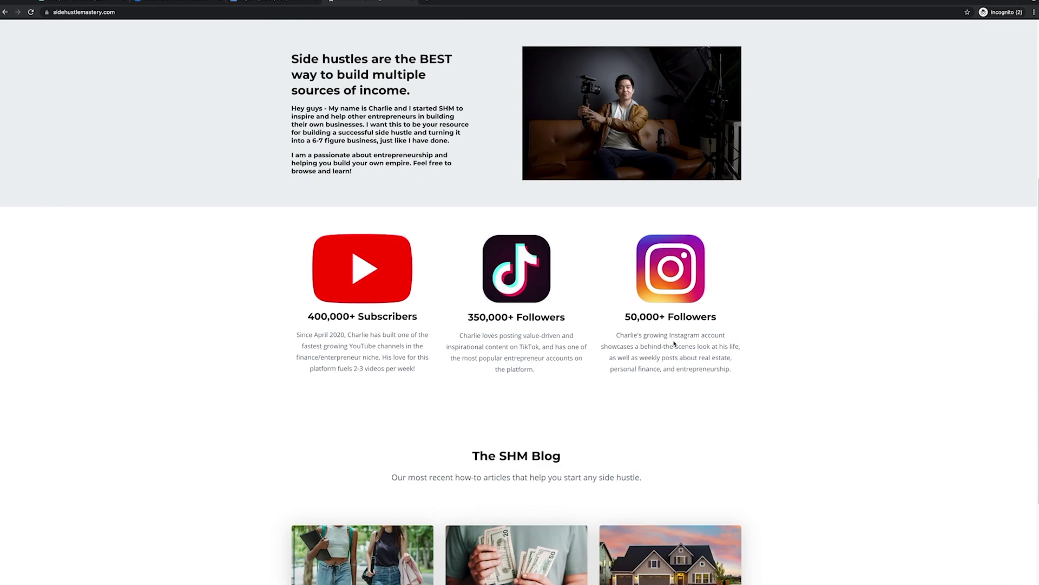
scroll(623, 333, "down", 3)
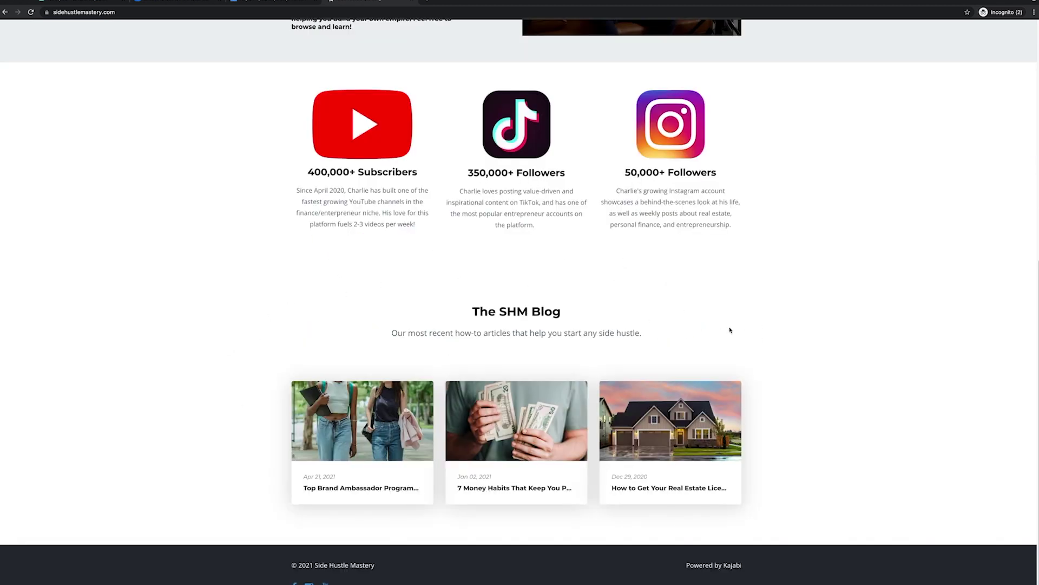
scroll(742, 338, "down", 1)
scroll(743, 340, "up", 8)
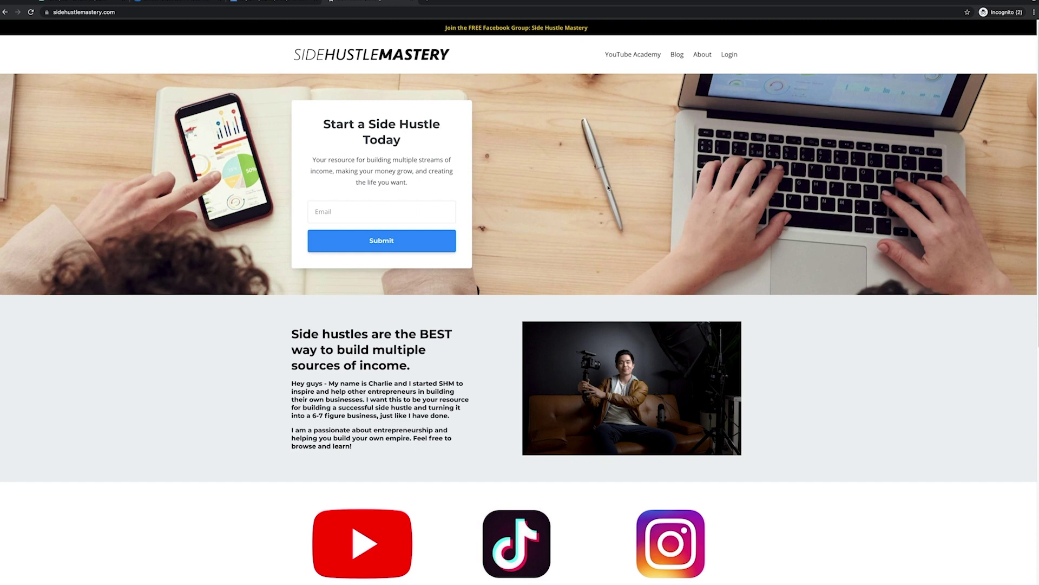
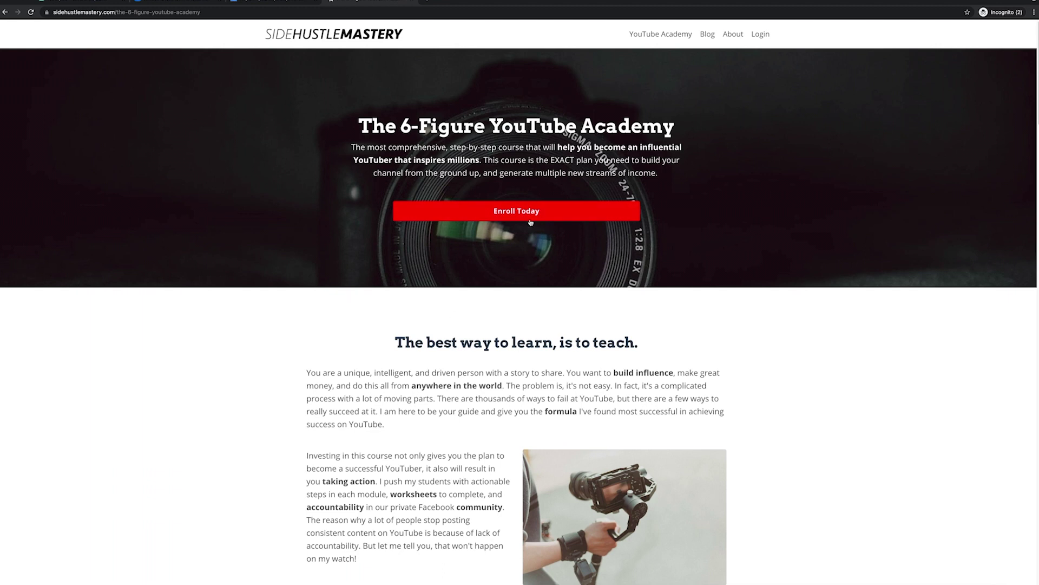
Step: Examine the 6-Figure YouTube Academy sales page from its hero through the course pitch and pain points to the testimonial video
scroll(734, 383, "down", 4)
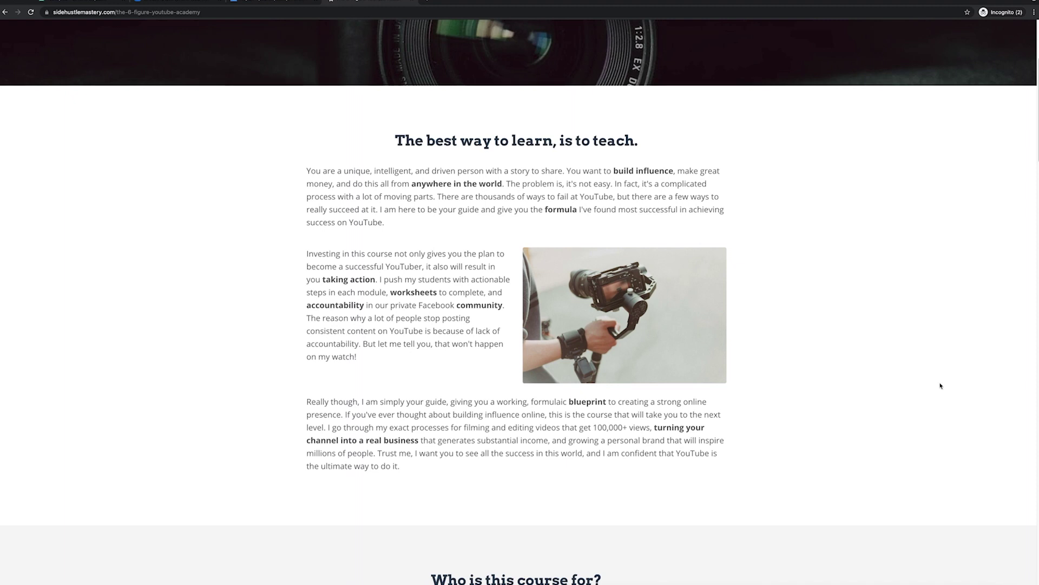
scroll(825, 418, "down", 4)
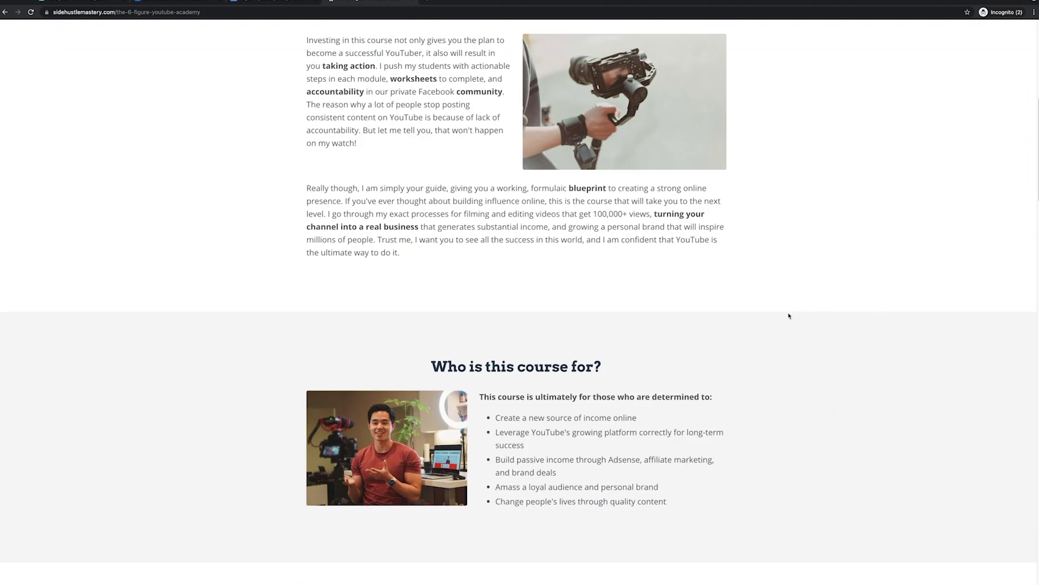
scroll(476, 354, "down", 3)
scroll(563, 402, "down", 3)
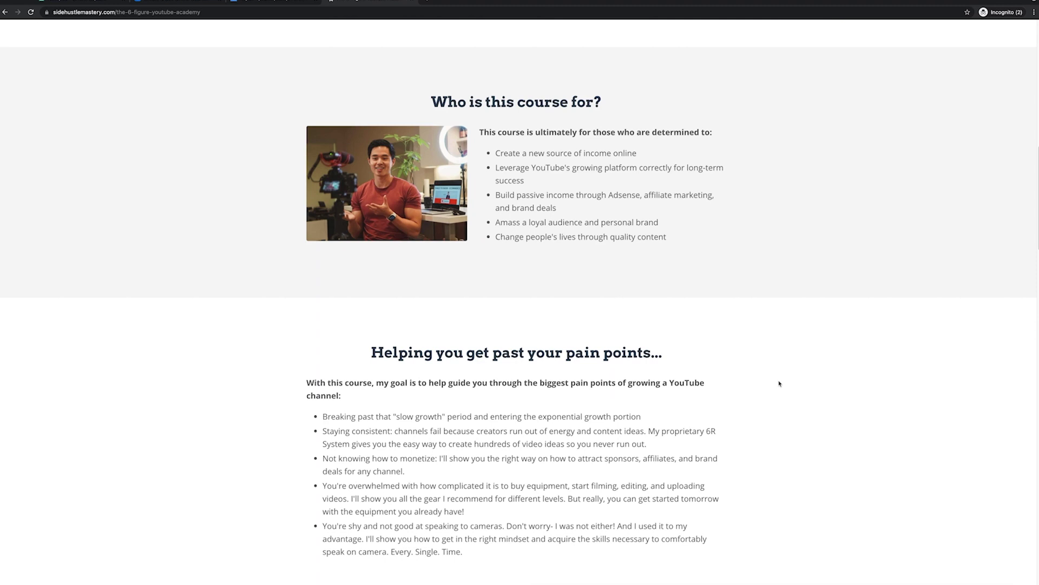
scroll(835, 472, "down", 1)
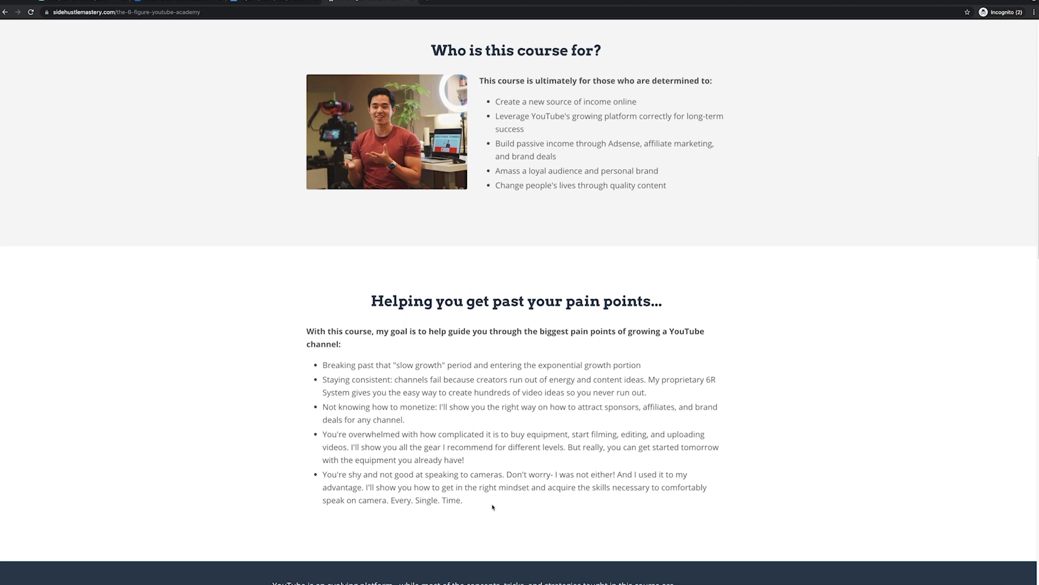
left_click_drag(503, 507, 511, 298)
left_click(516, 285)
scroll(517, 286, "down", 4)
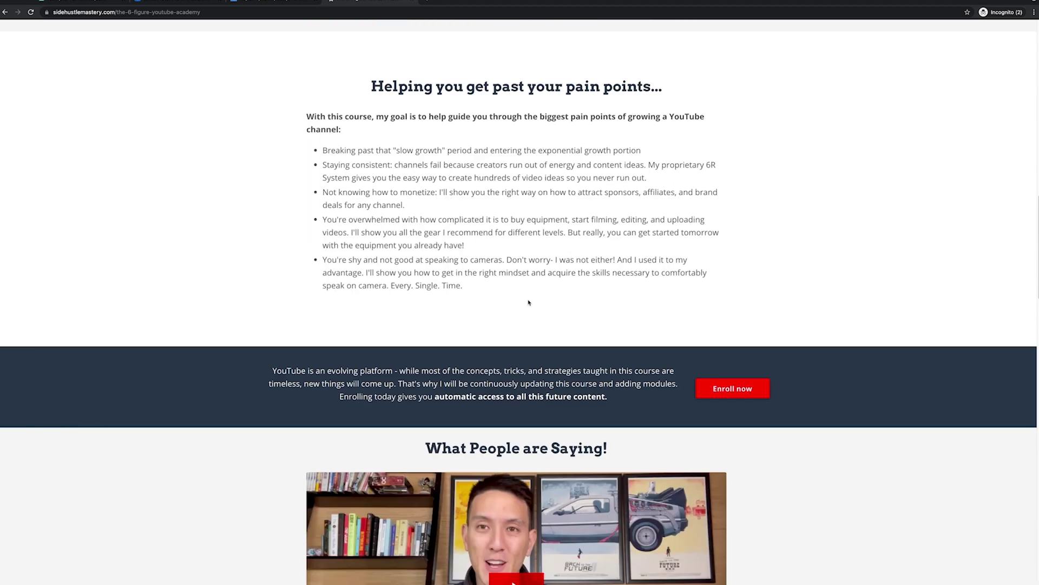
scroll(655, 342, "down", 1)
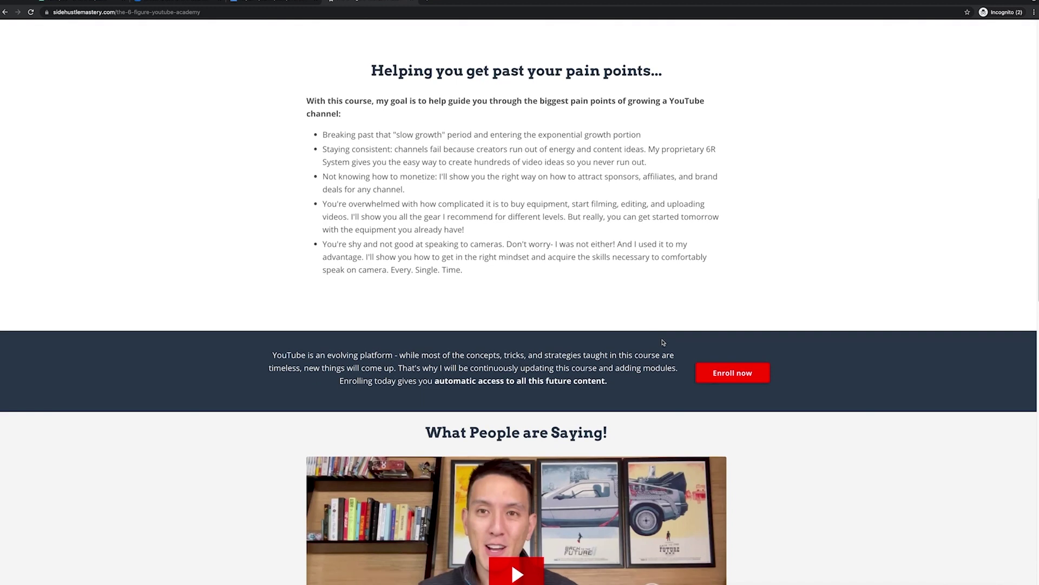
scroll(821, 279, "down", 4)
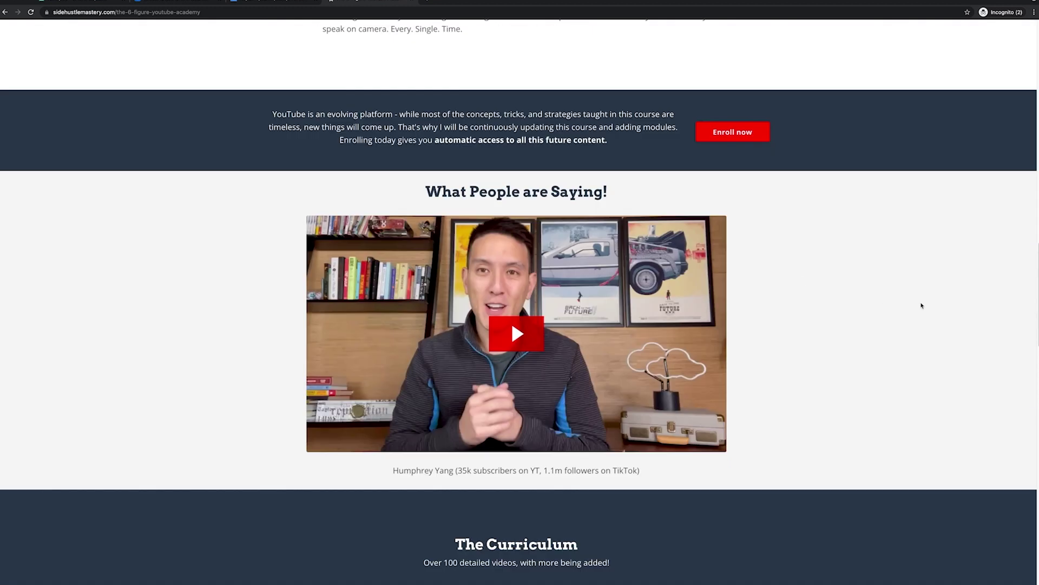
scroll(805, 295, "down", 5)
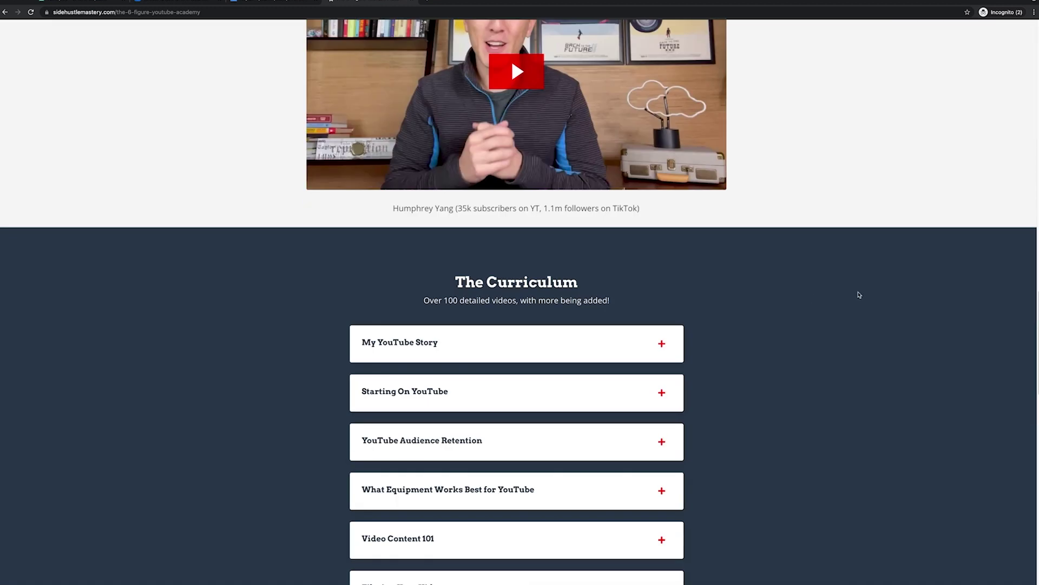
Step: Examine the sales page's curriculum section, expanding and collapsing the My YouTube Story, Starting On YouTube and YouTube Audience Retention modules
scroll(856, 295, "down", 1)
left_click_drag(390, 244, 666, 280)
left_click(673, 281)
scroll(753, 268, "down", 1)
scroll(753, 268, "down", 3)
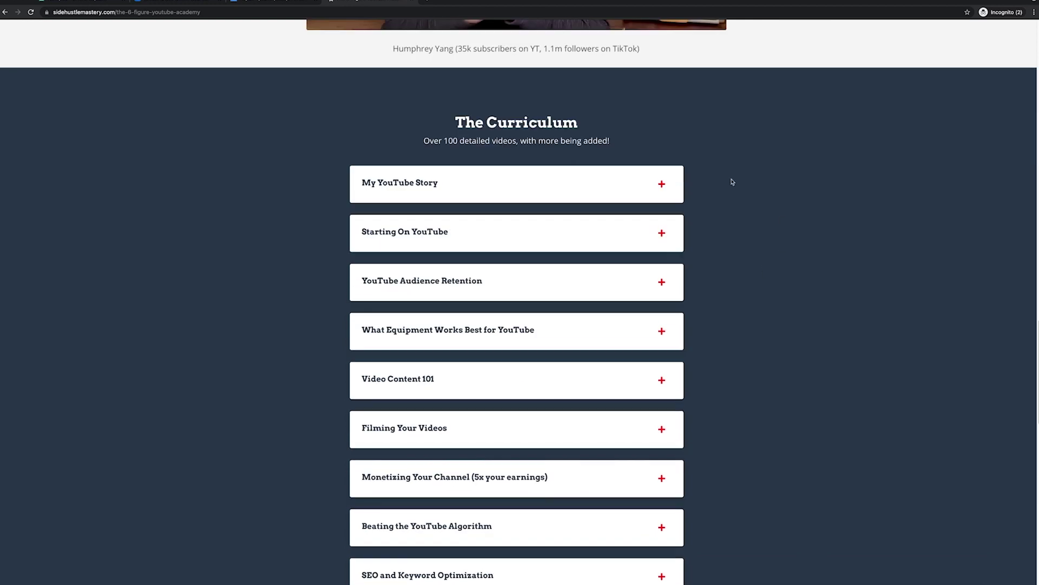
left_click(553, 185)
left_click(553, 185)
left_click(571, 233)
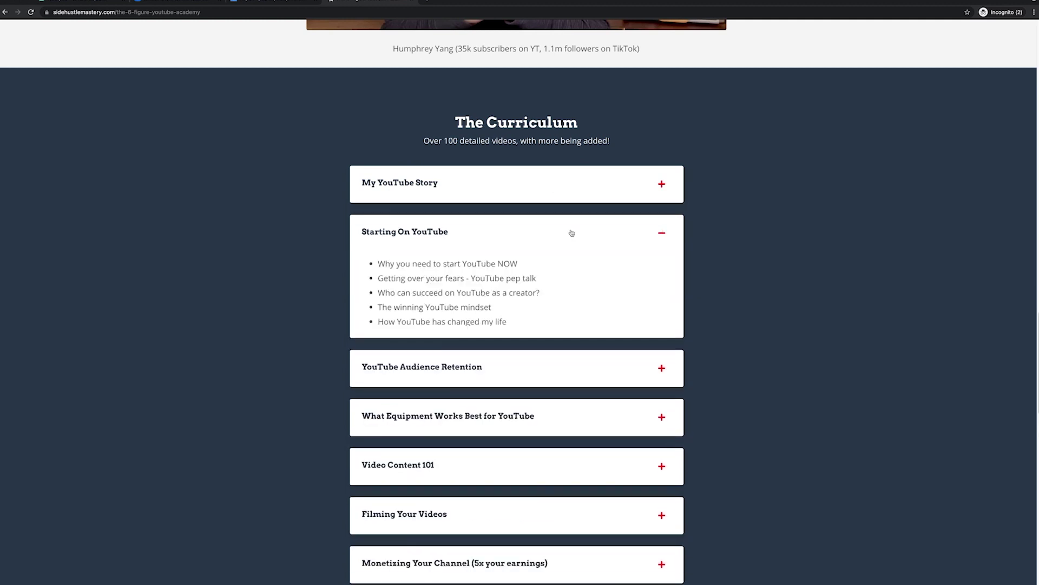
left_click(572, 236)
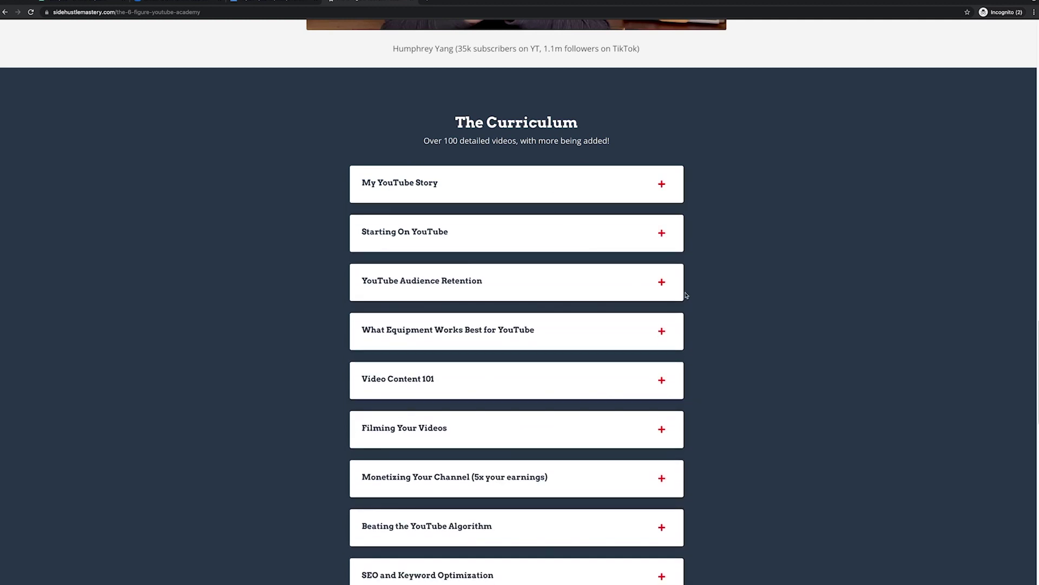
left_click(489, 281)
left_click(488, 282)
scroll(708, 287, "down", 3)
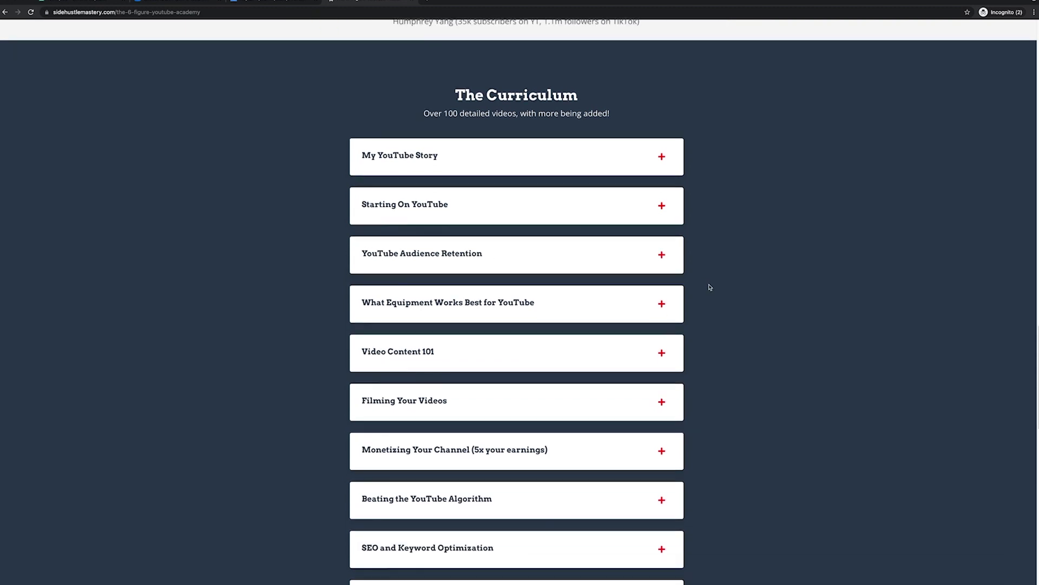
scroll(812, 363, "down", 5)
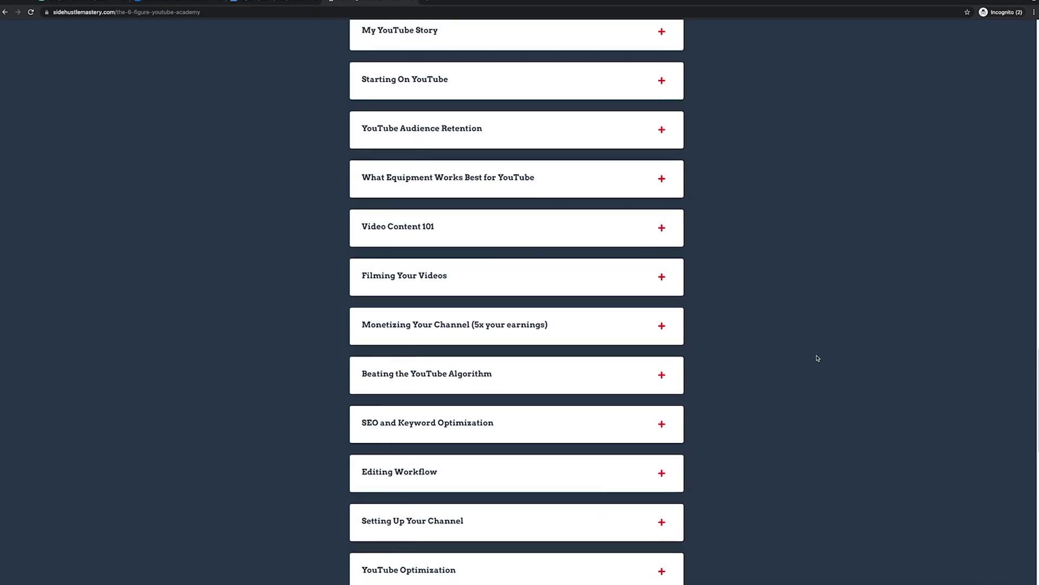
Step: Look over the feature cards and closing content below the curriculum, and review the sales page's opening sections again
scroll(807, 377, "down", 6)
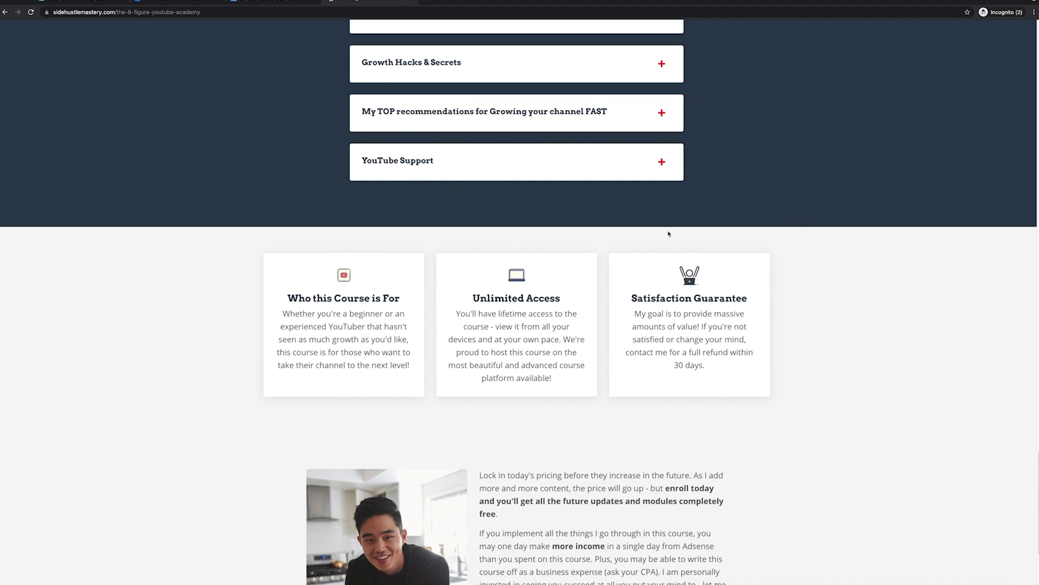
scroll(696, 284, "down", 4)
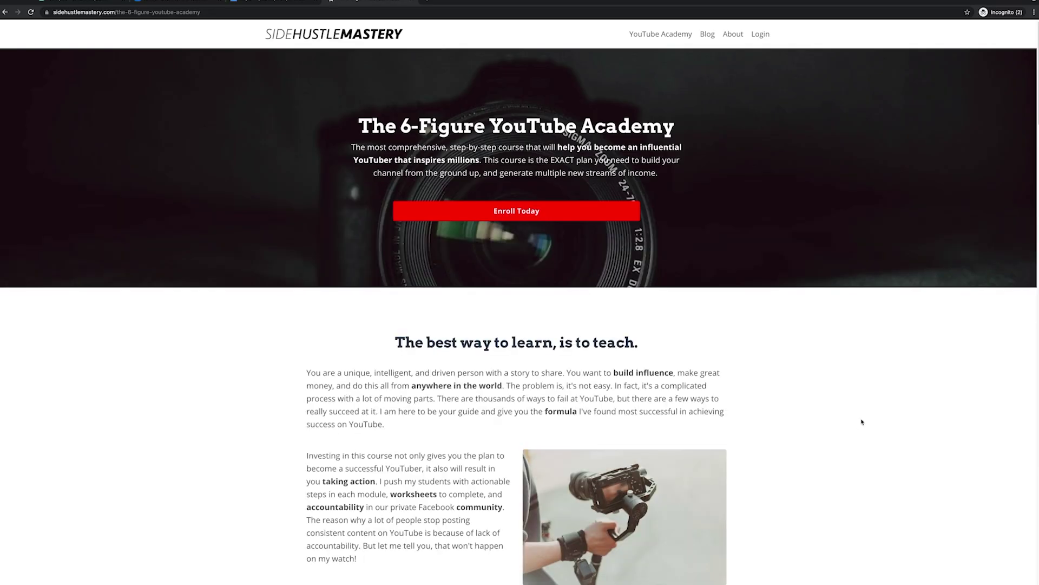
scroll(900, 358, "down", 5)
scroll(869, 385, "down", 5)
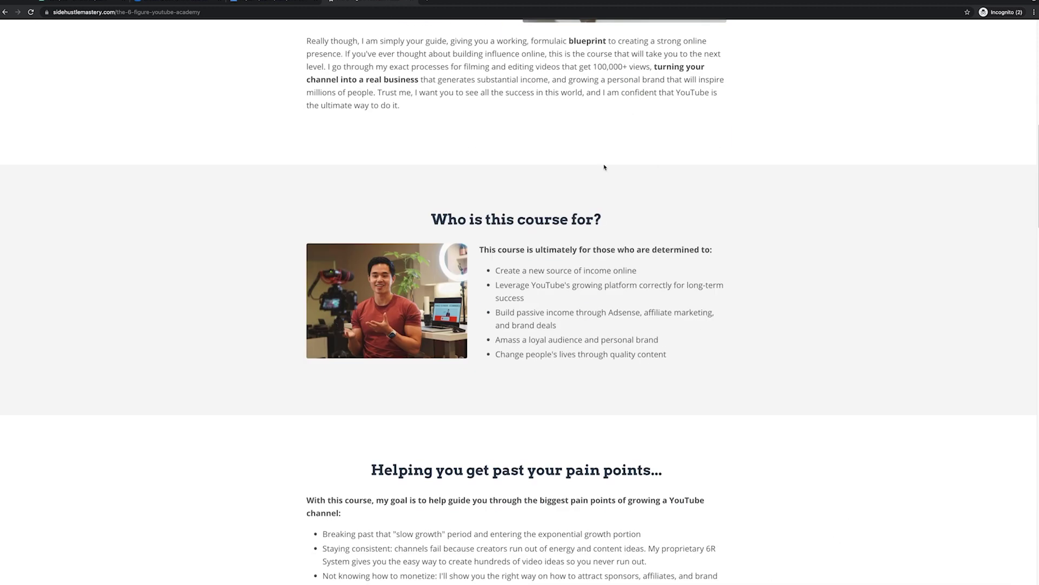
scroll(538, 188, "up", 4)
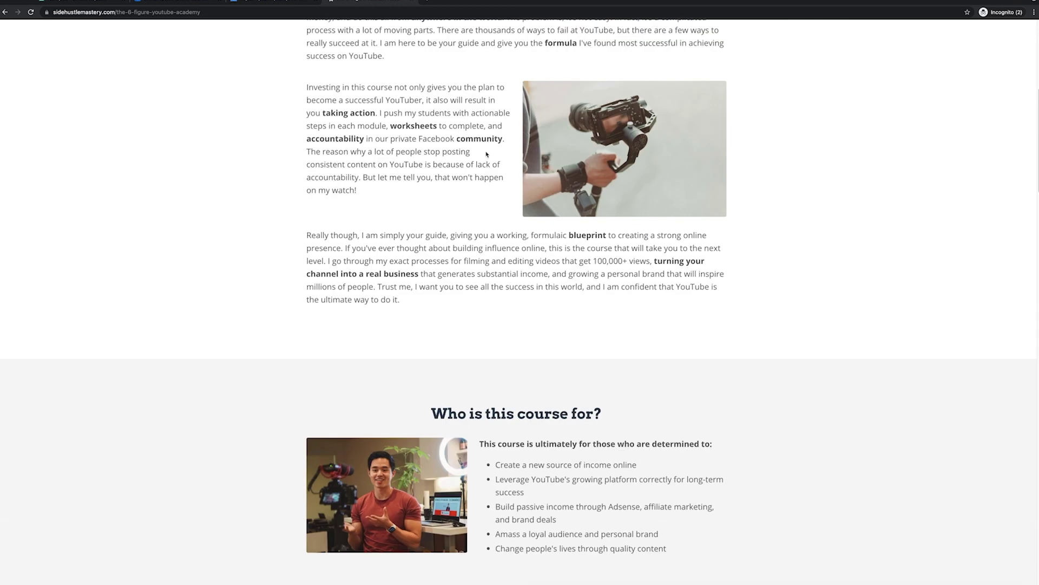
scroll(448, 176, "up", 8)
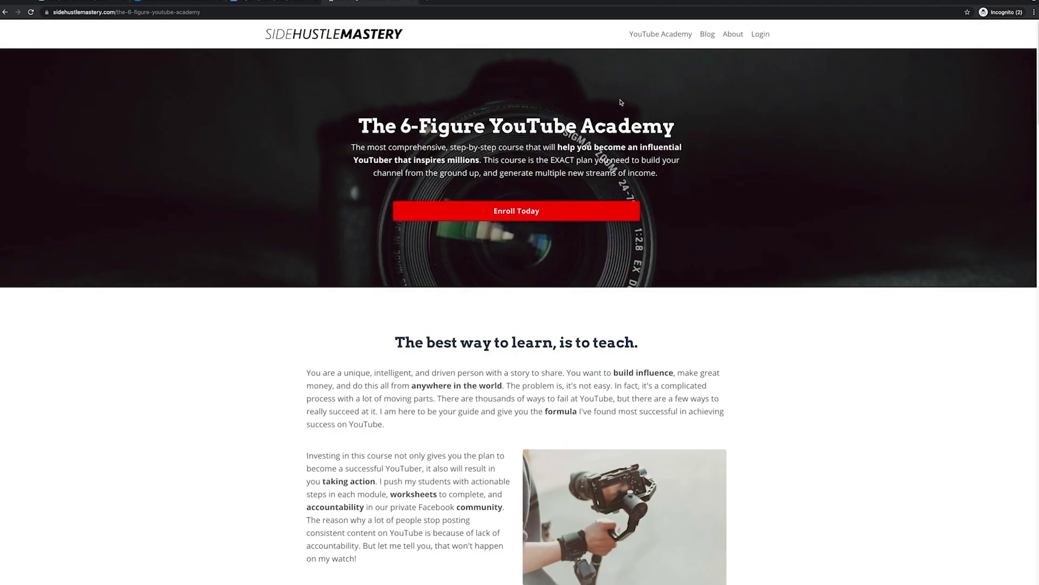
Step: Open the course's enrollment checkout page and read its offer details and student testimonials
left_click(517, 216)
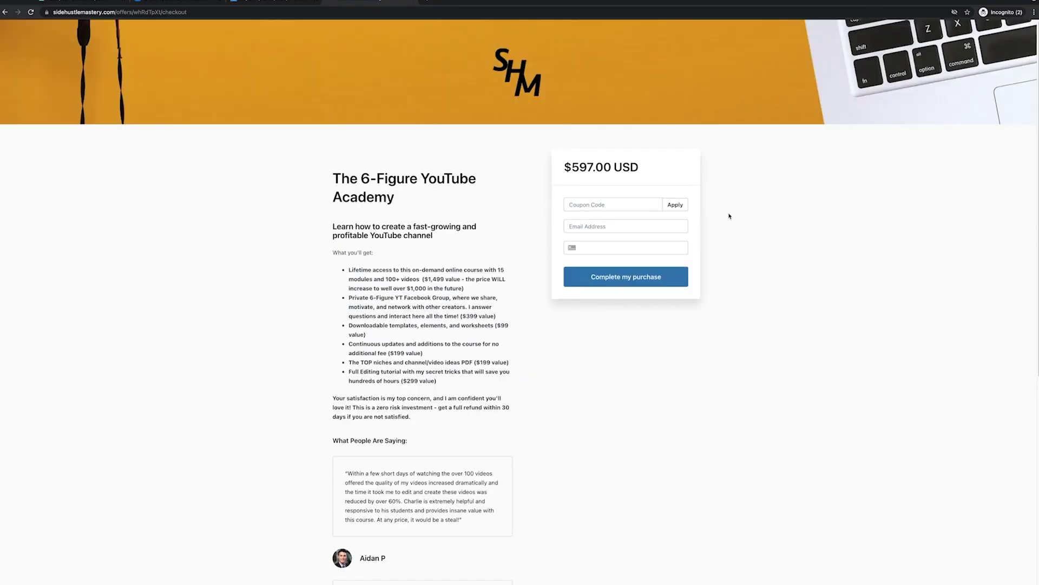
left_click_drag(333, 174, 387, 248)
left_click(458, 435)
left_click(386, 252)
scroll(734, 303, "down", 3)
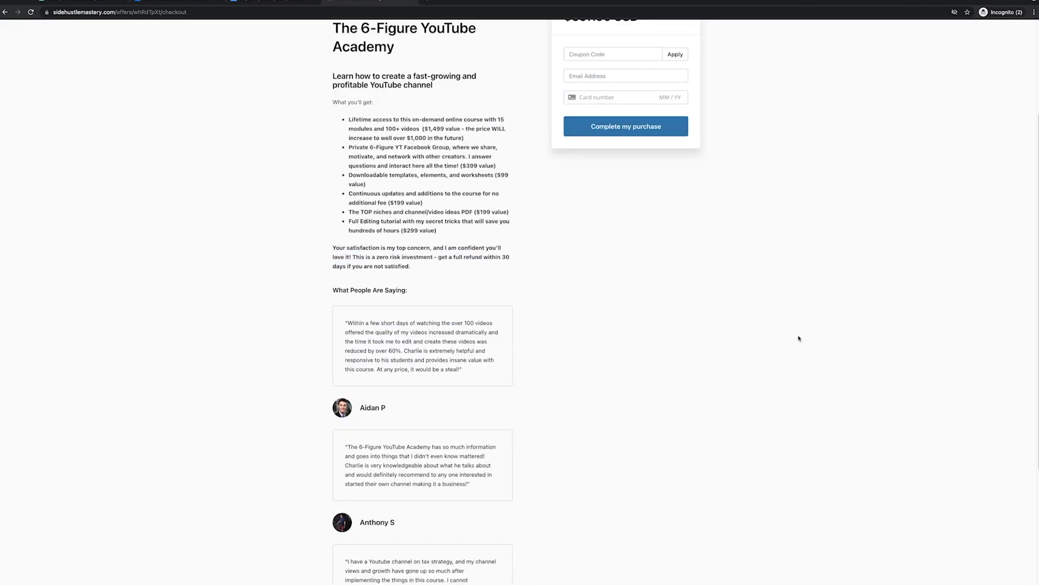
scroll(540, 339, "down", 4)
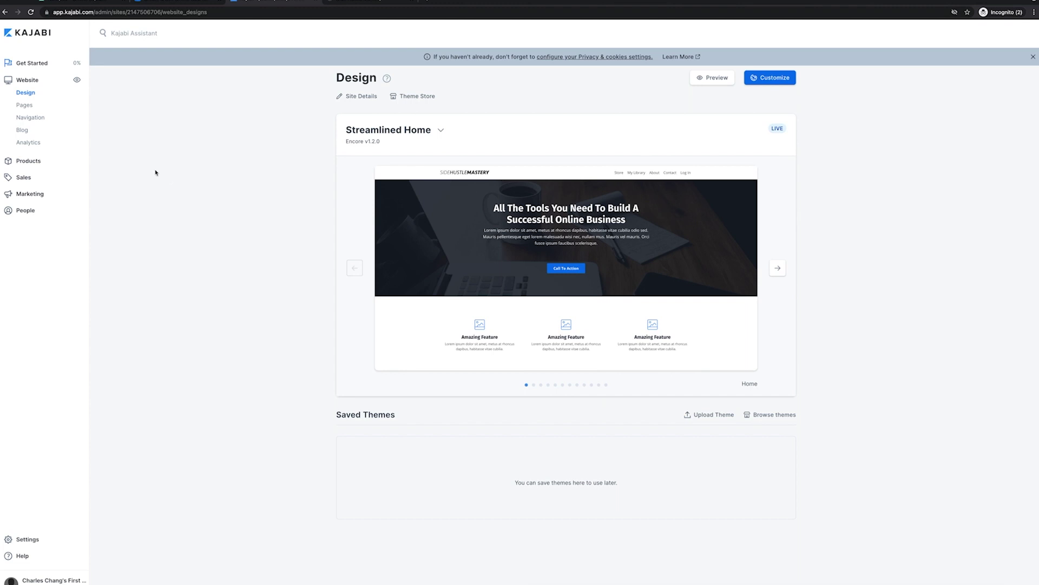
Step: Return to the Kajabi admin, view the blog setup, and look over the list of website pages
left_click(22, 132)
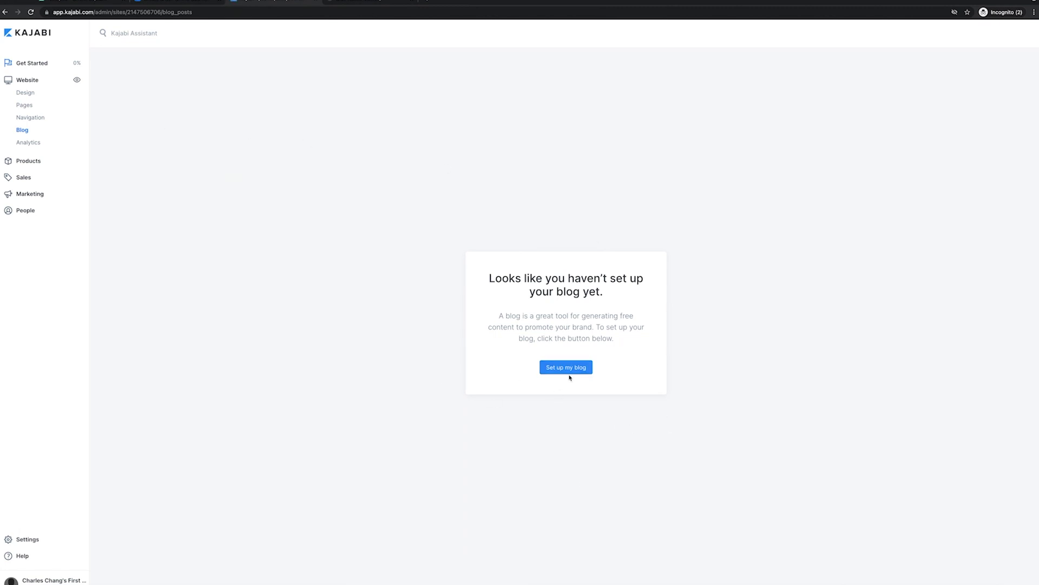
left_click(24, 107)
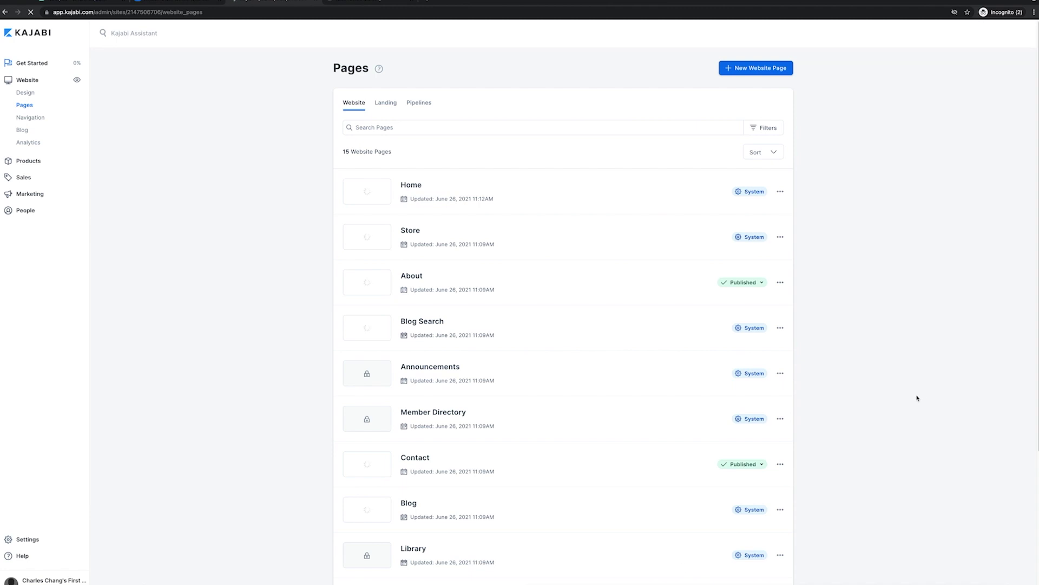
scroll(619, 422, "down", 4)
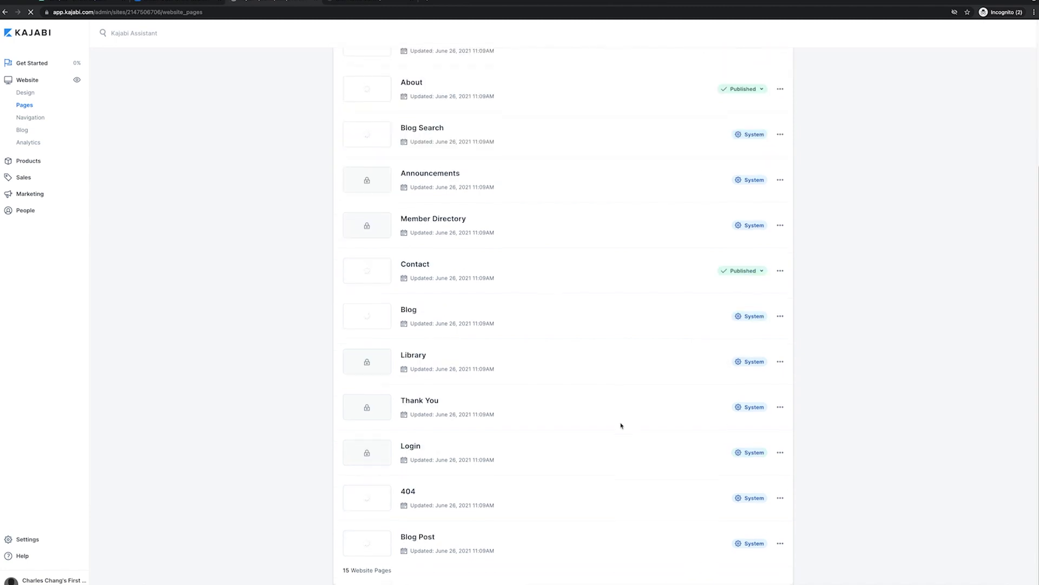
scroll(780, 400, "up", 4)
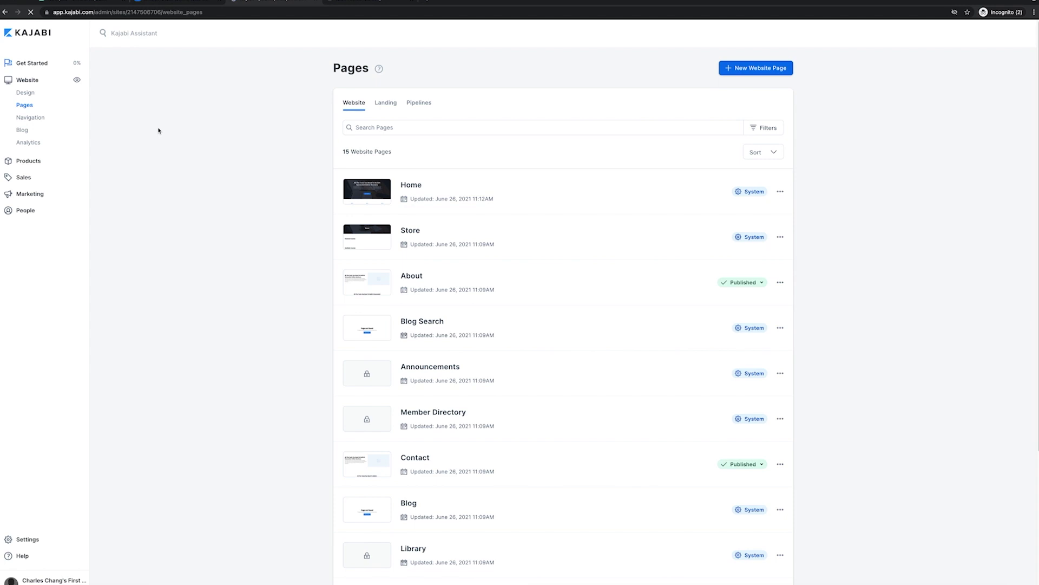
Step: Start a new product and review the available product blueprints
left_click(41, 162)
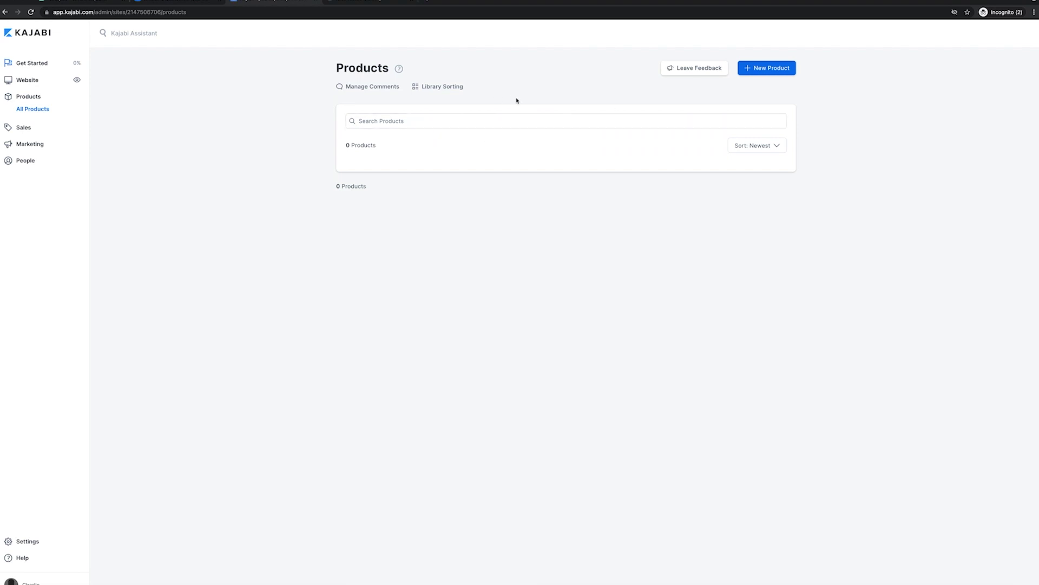
left_click(784, 72)
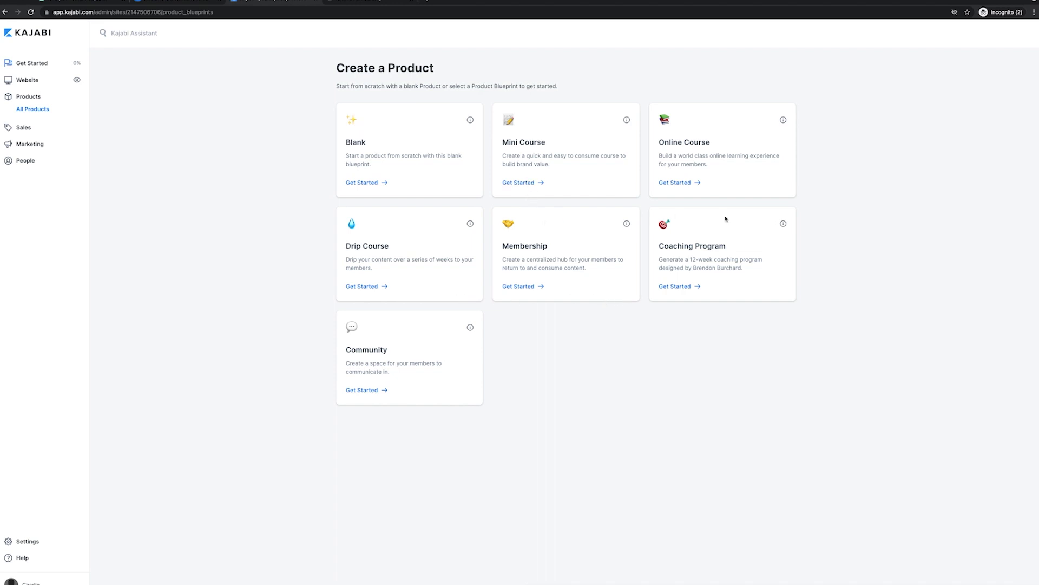
left_click_drag(732, 217, 734, 286)
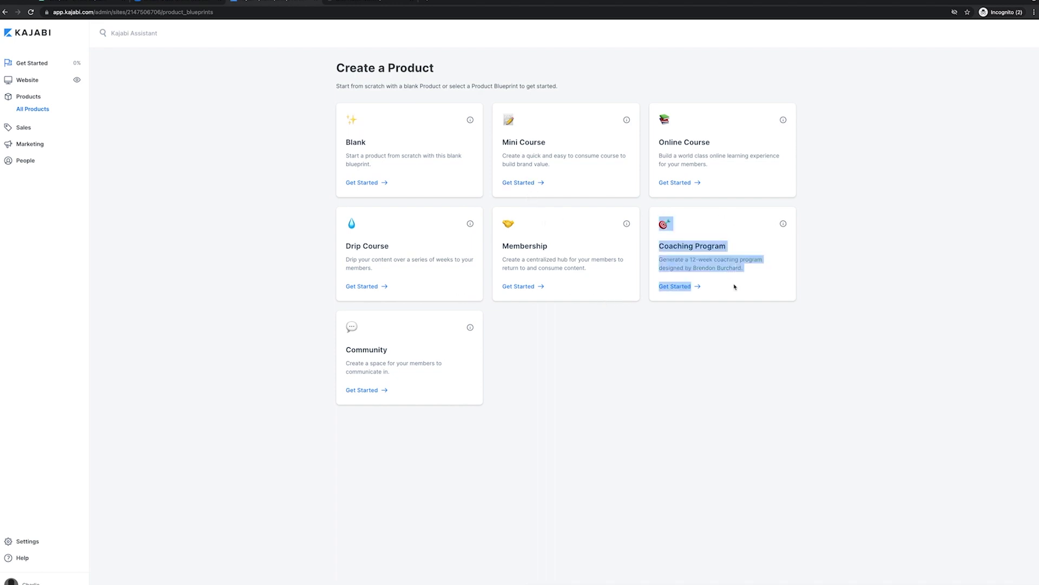
left_click(500, 394)
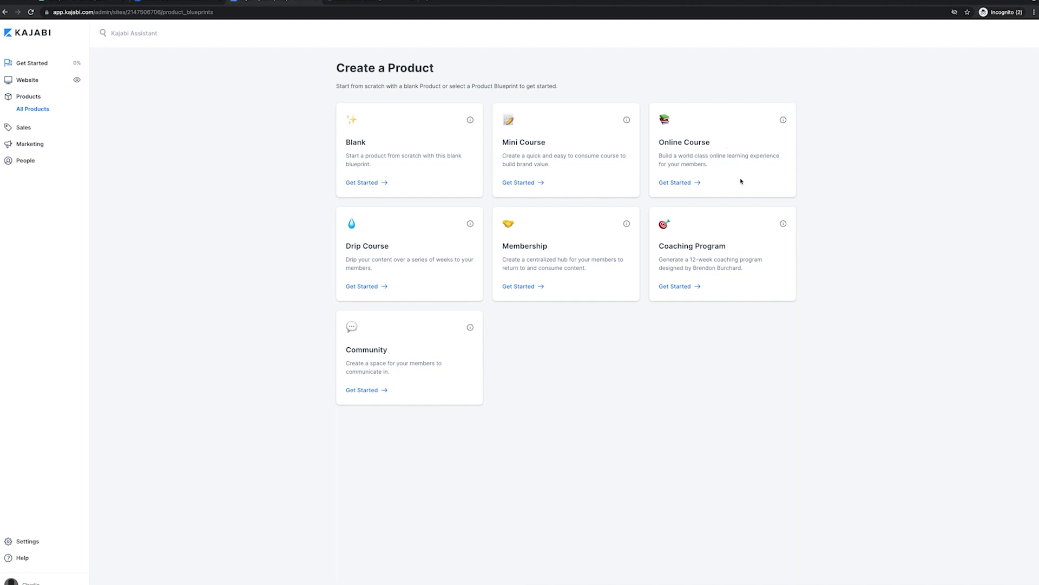
Step: Create a product from the Online Course blueprint with the default title, leaving the description and thumbnail empty
left_click(685, 184)
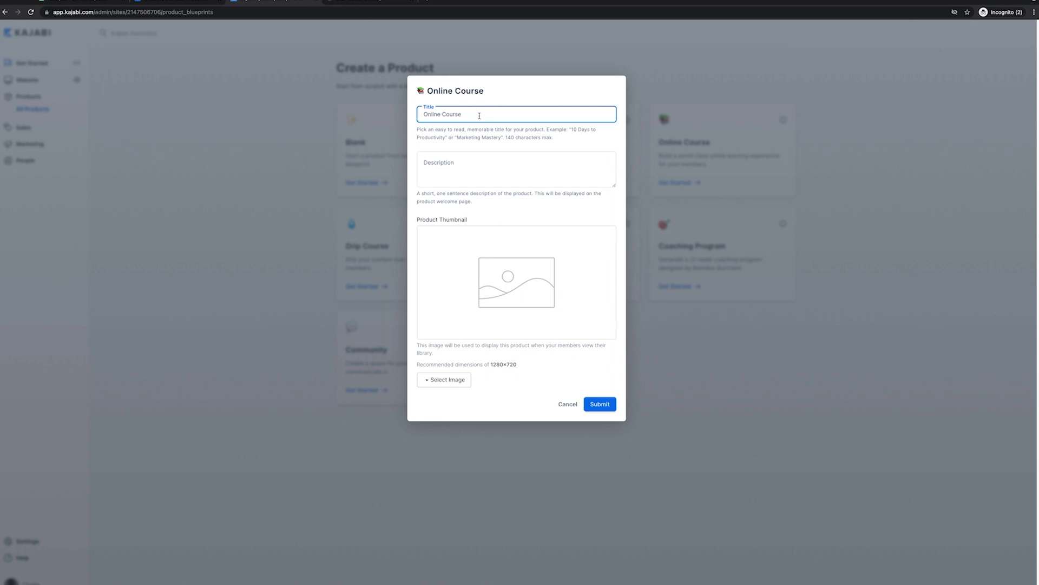
left_click(442, 176)
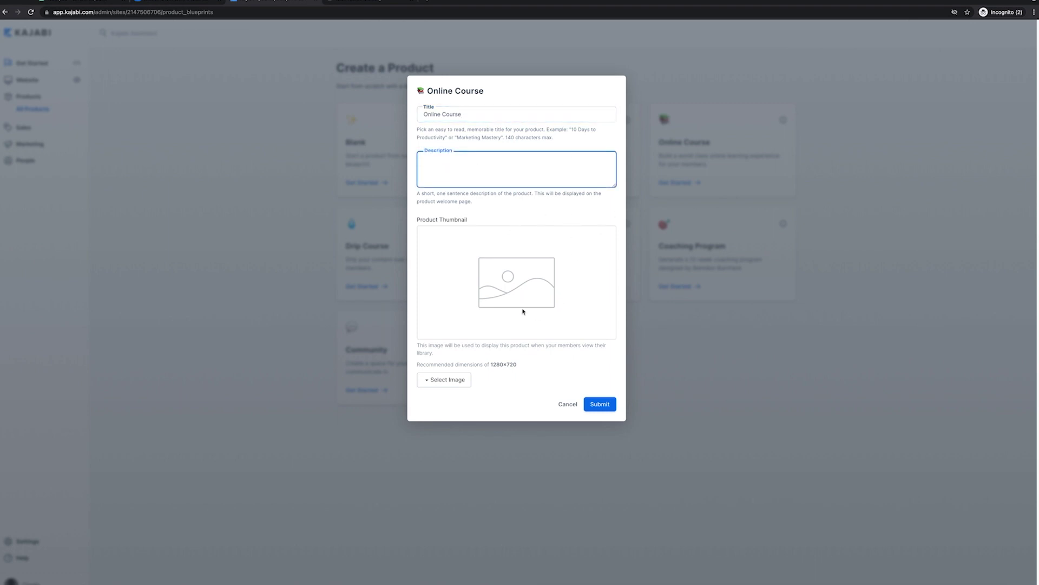
left_click(607, 403)
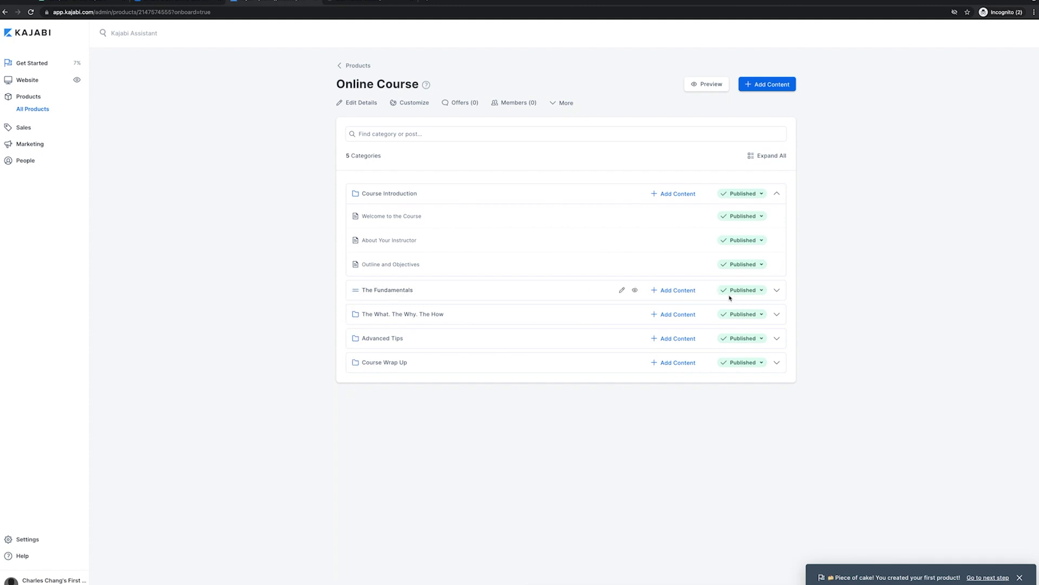
Step: Review The Fundamentals posts and Course Introduction's content options, and open the Welcome to the Course post for editing
left_click(778, 292)
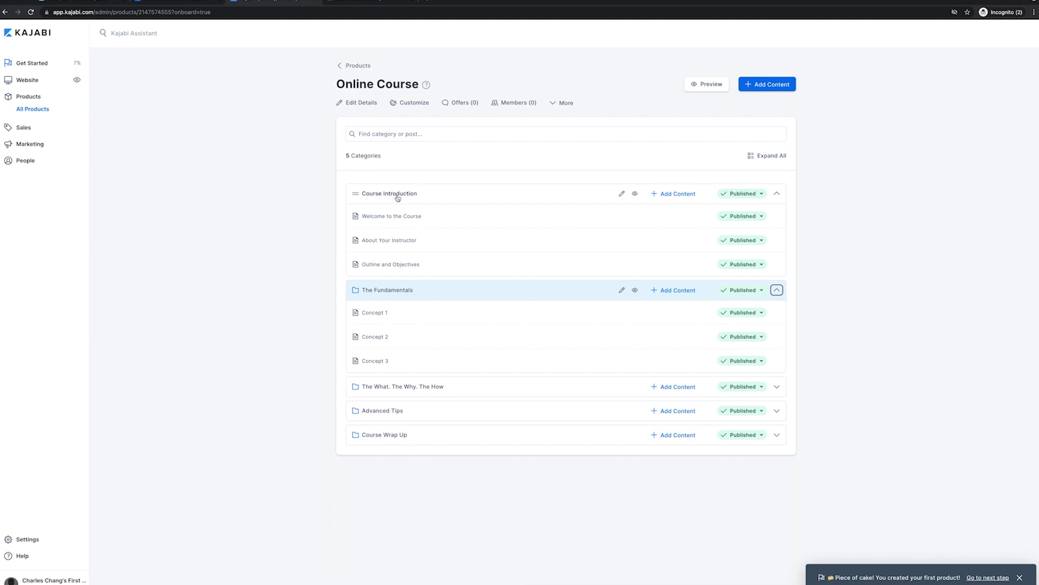
left_click(661, 194)
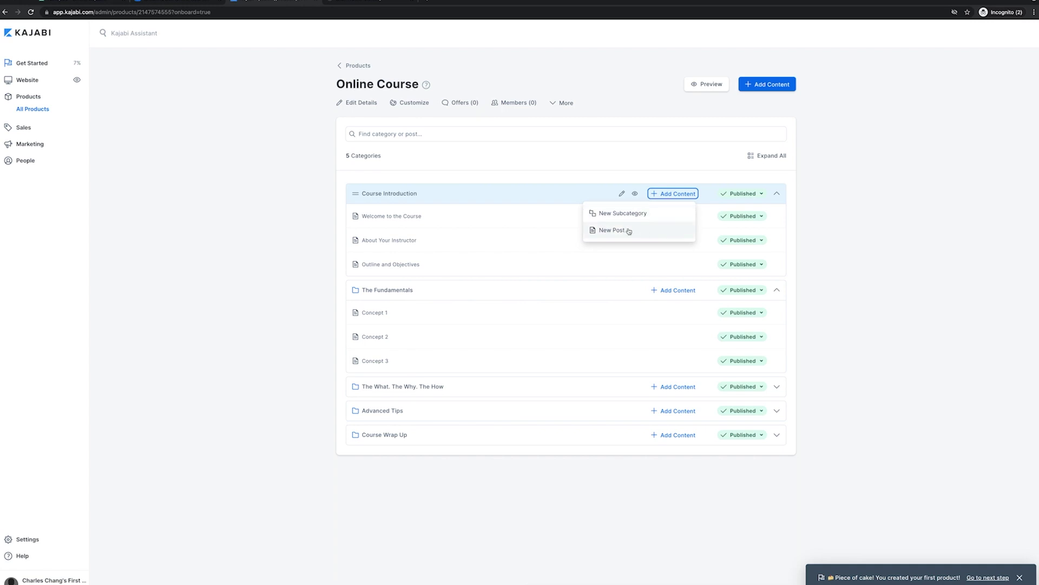
left_click(389, 222)
left_click(390, 219)
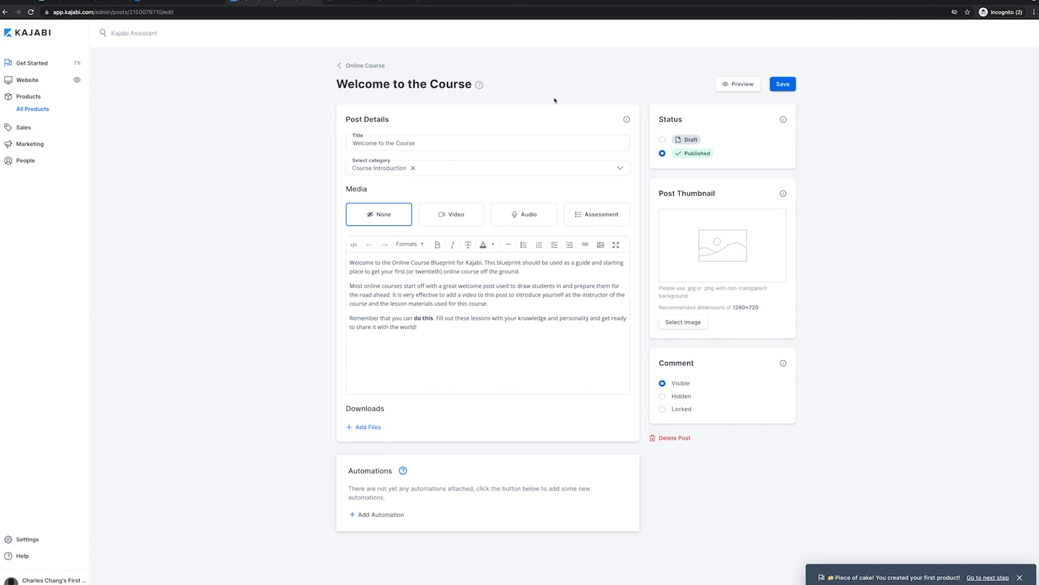
Step: Review the Welcome to the Course post's title, media options and body text without editing them, and return to the Online Course outline
left_click(426, 143)
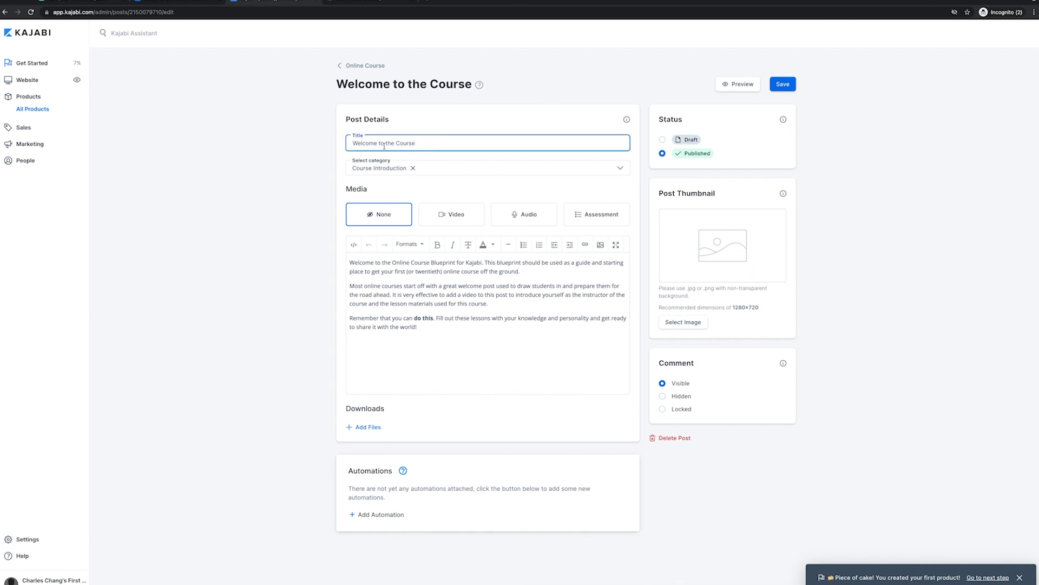
left_click(274, 200)
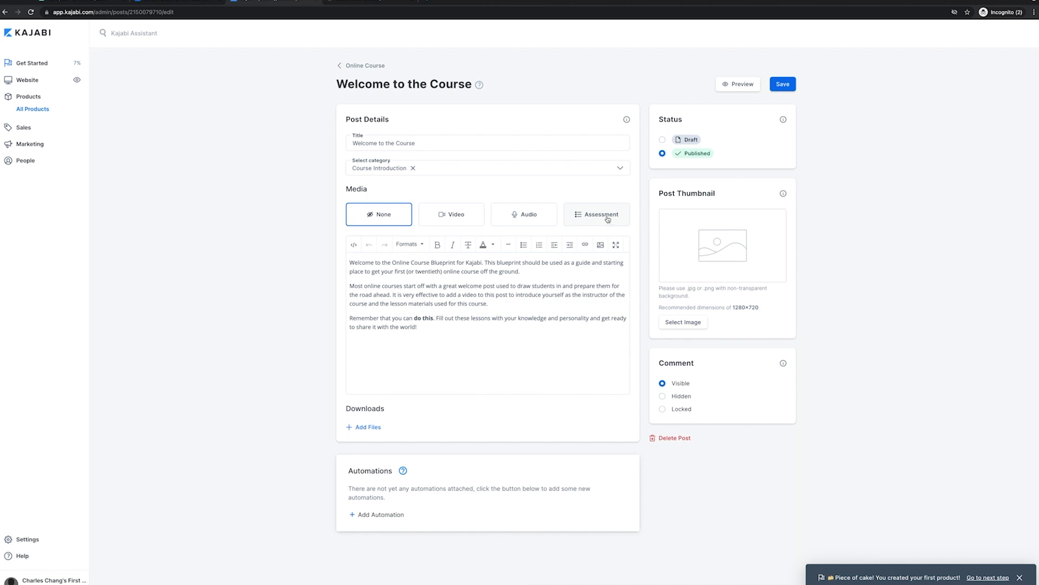
left_click(540, 341)
left_click_drag(349, 265, 439, 340)
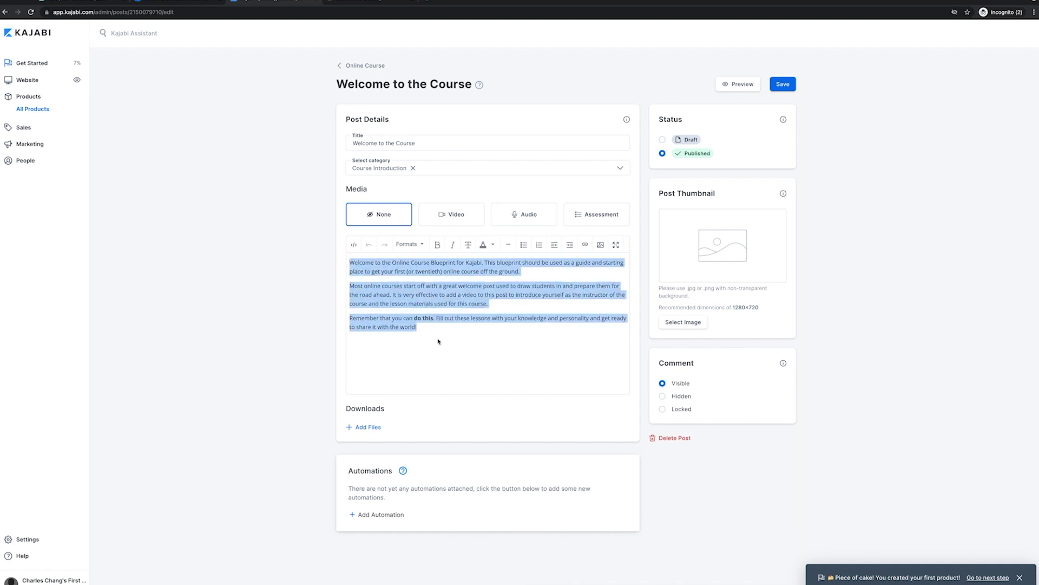
left_click(448, 342)
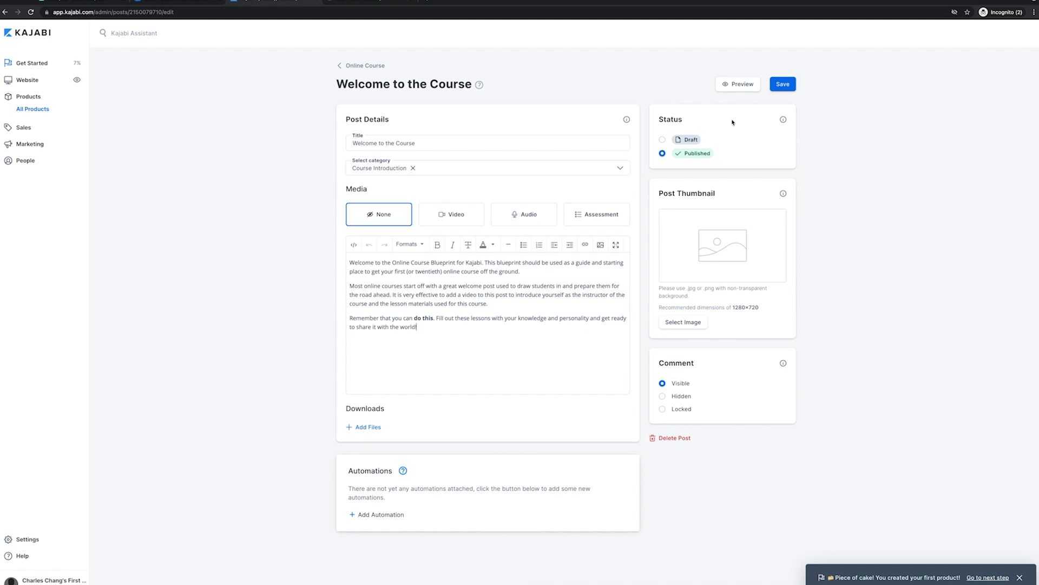
left_click(369, 66)
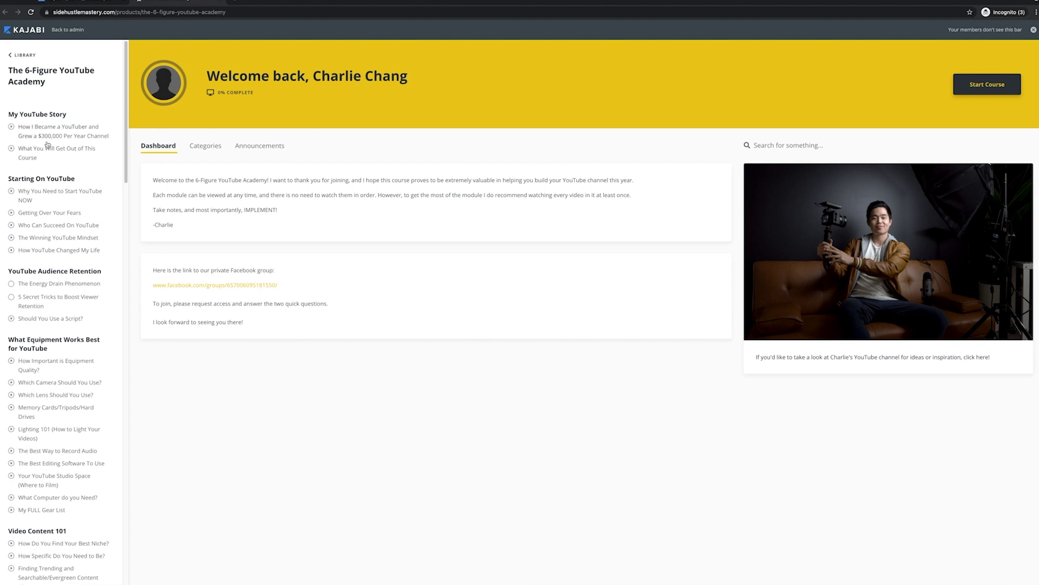
Step: Look through the full module and lesson list of the example course The 6-Figure YouTube Academy
scroll(84, 394, "down", 4)
scroll(97, 364, "down", 6)
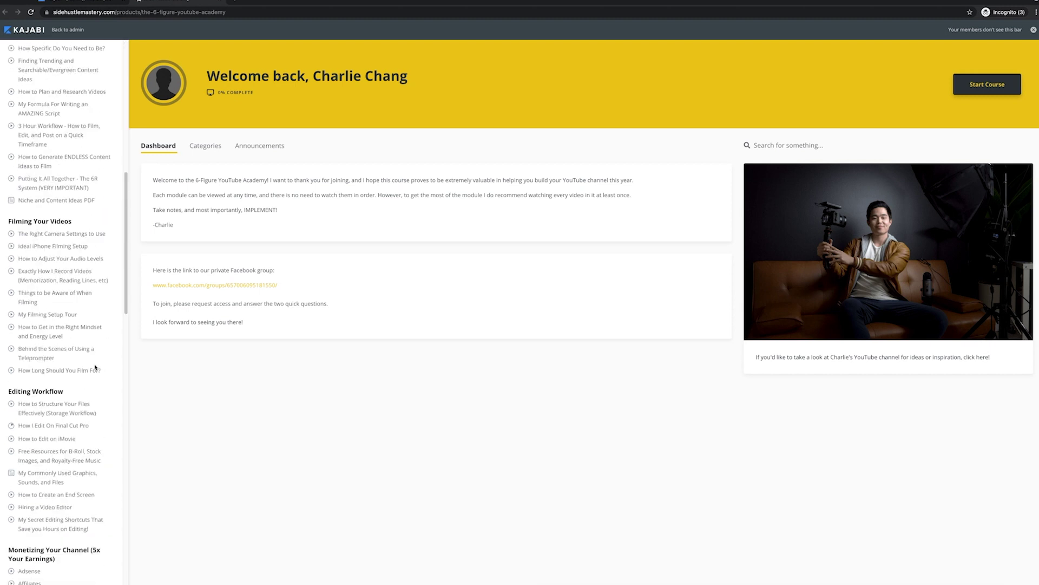
scroll(95, 368, "down", 15)
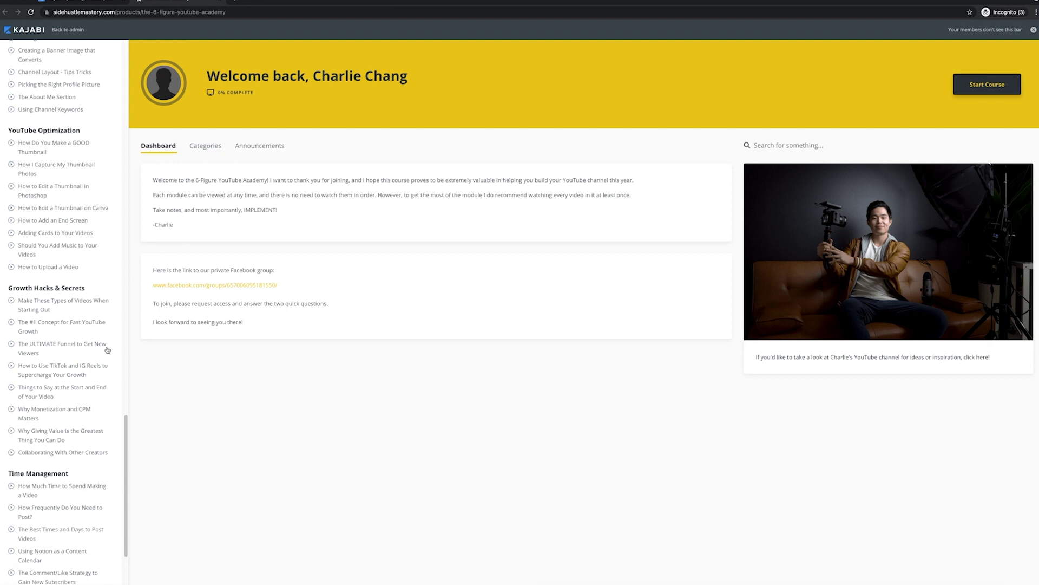
scroll(103, 347, "down", 3)
scroll(87, 375, "up", 20)
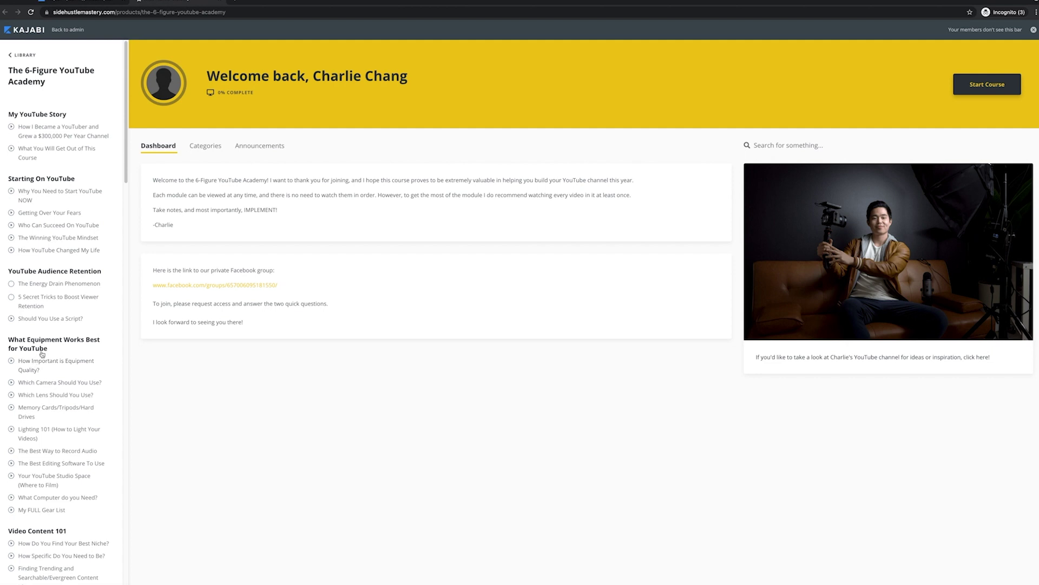
Step: Open the lesson How Important is Equipment Quality? and examine its video playback settings, title, description and comment area
left_click(30, 369)
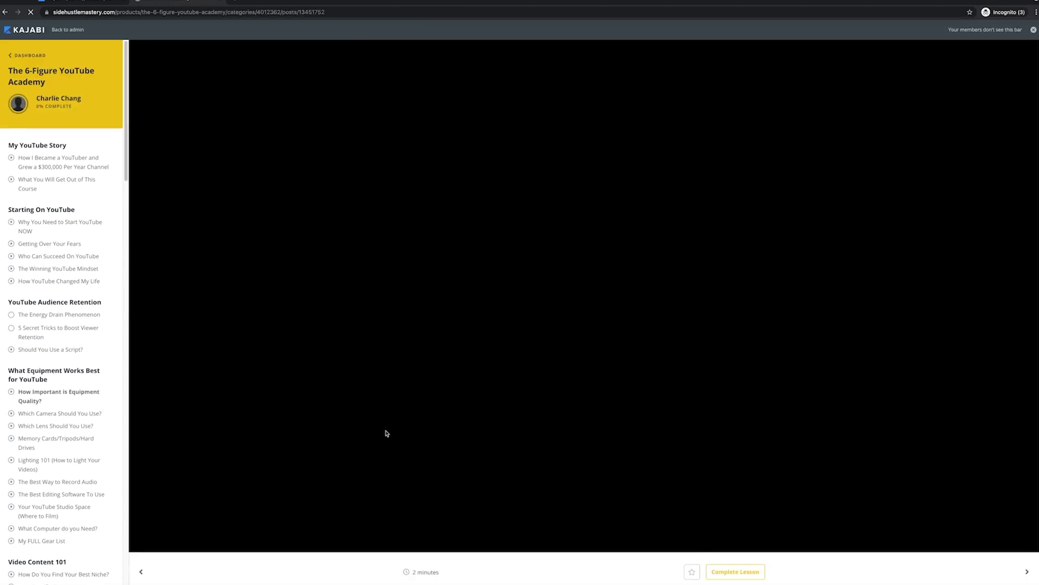
scroll(683, 313, "down", 3)
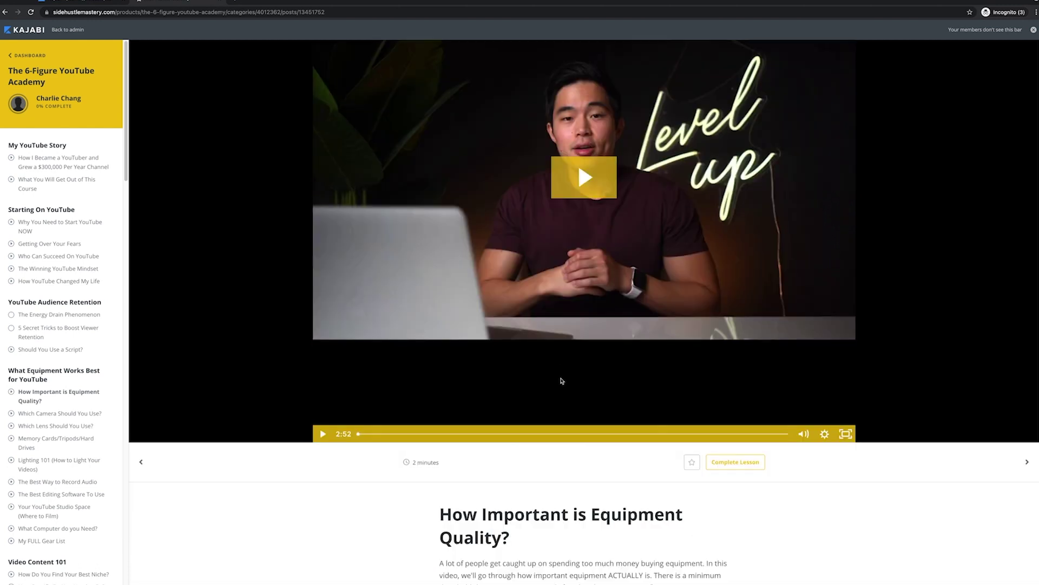
scroll(646, 165, "up", 2)
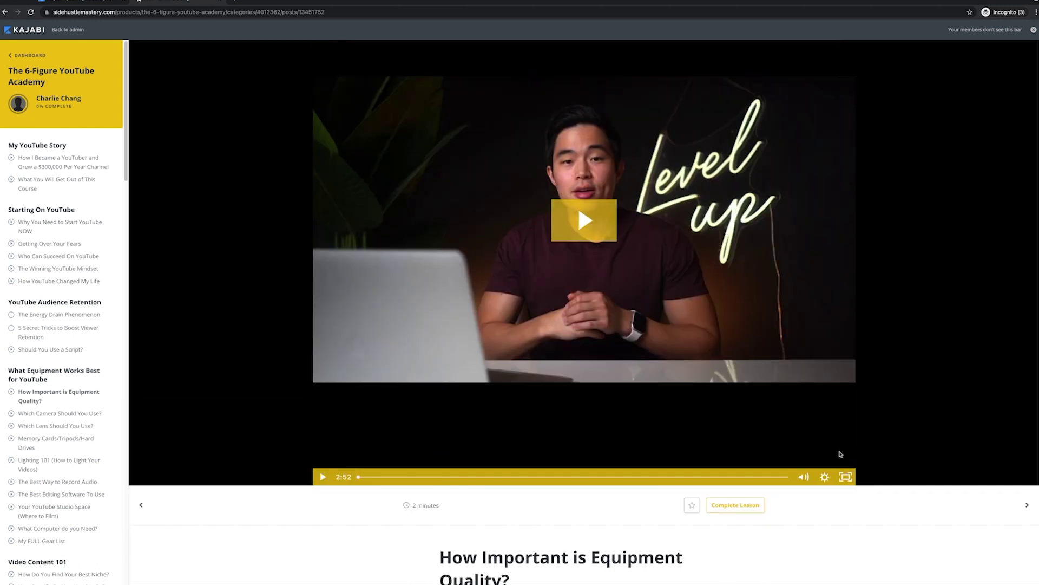
left_click(825, 477)
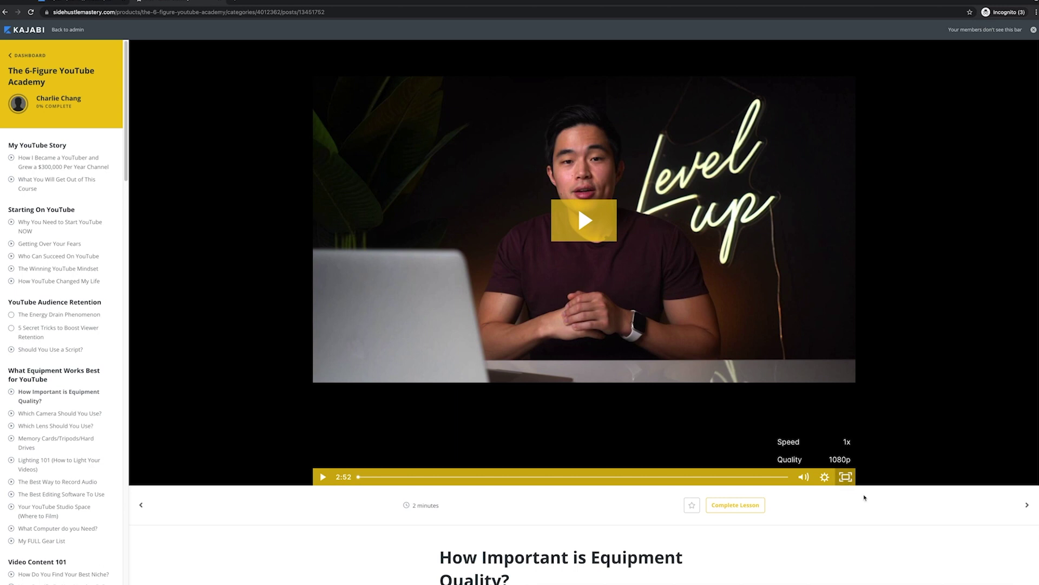
scroll(820, 441, "down", 2)
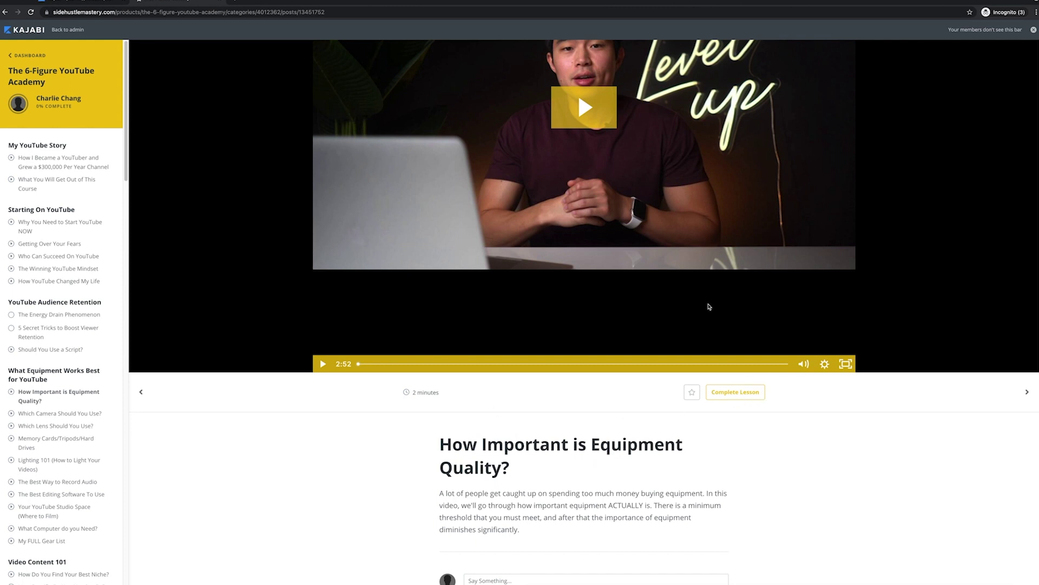
scroll(438, 404, "down", 1)
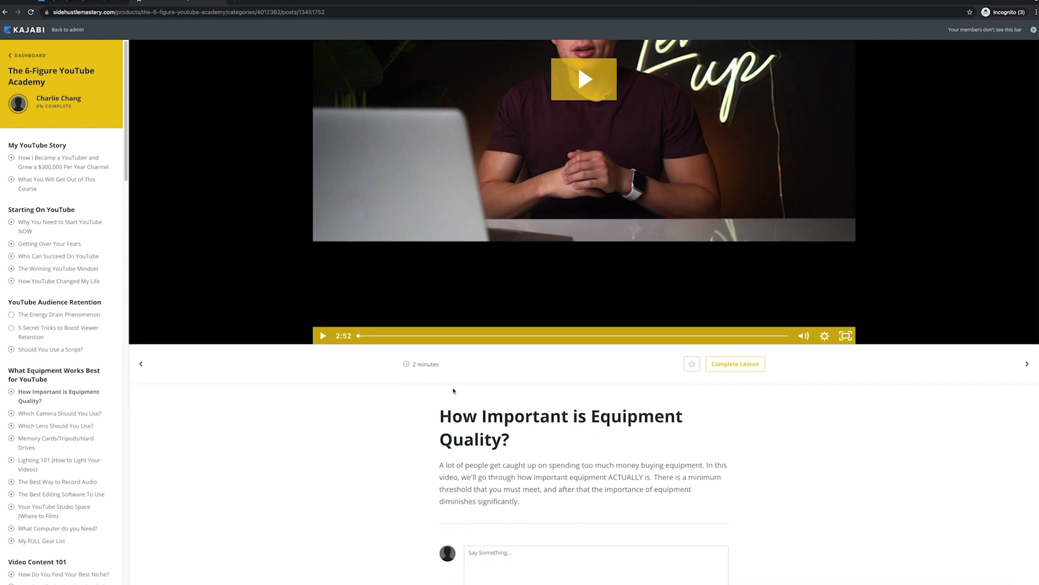
triple_click(526, 440)
left_click_drag(546, 460, 564, 503)
left_click(564, 504)
scroll(775, 421, "down", 1)
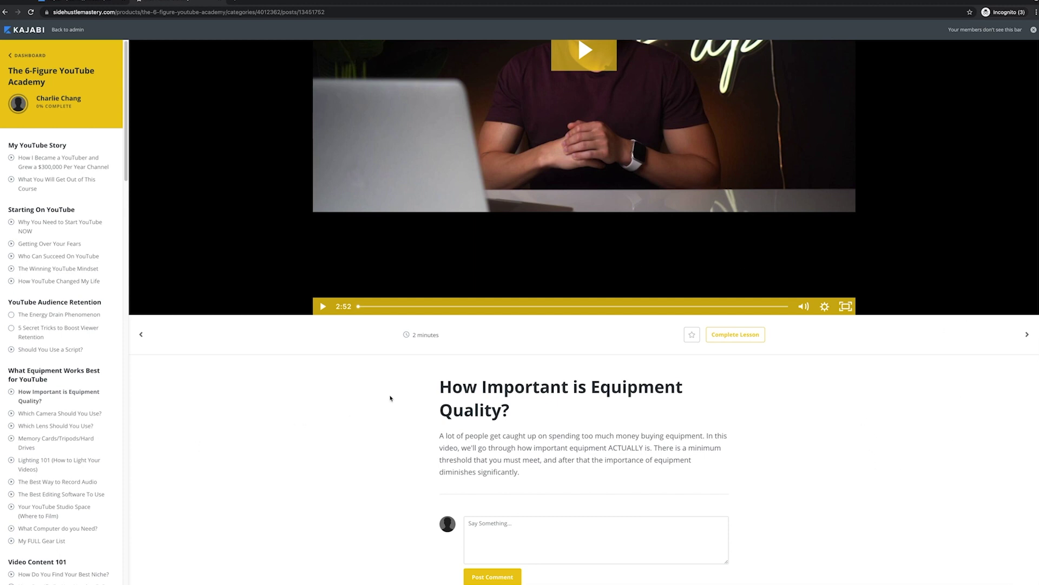
Step: Go back to the example course's dashboard, review its welcome message and category overview, and return to the dashboard
key("alt+Left")
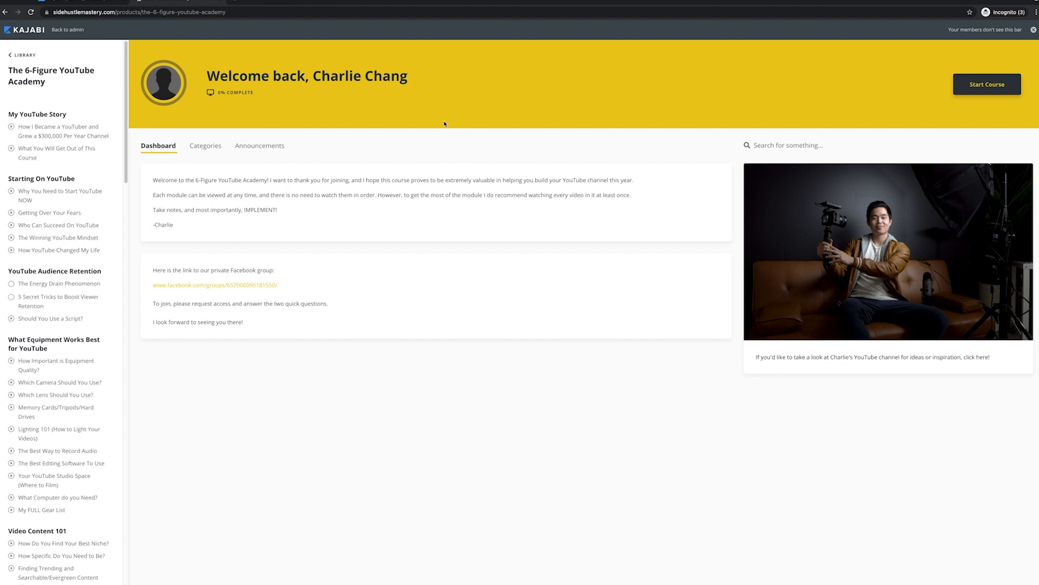
left_click_drag(180, 170, 263, 261)
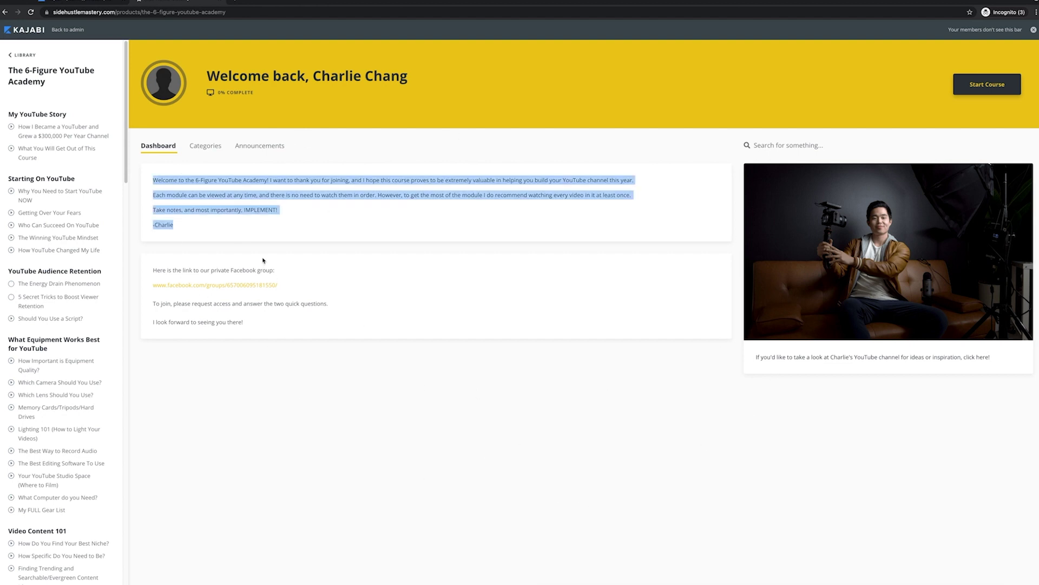
left_click(296, 244)
left_click(205, 151)
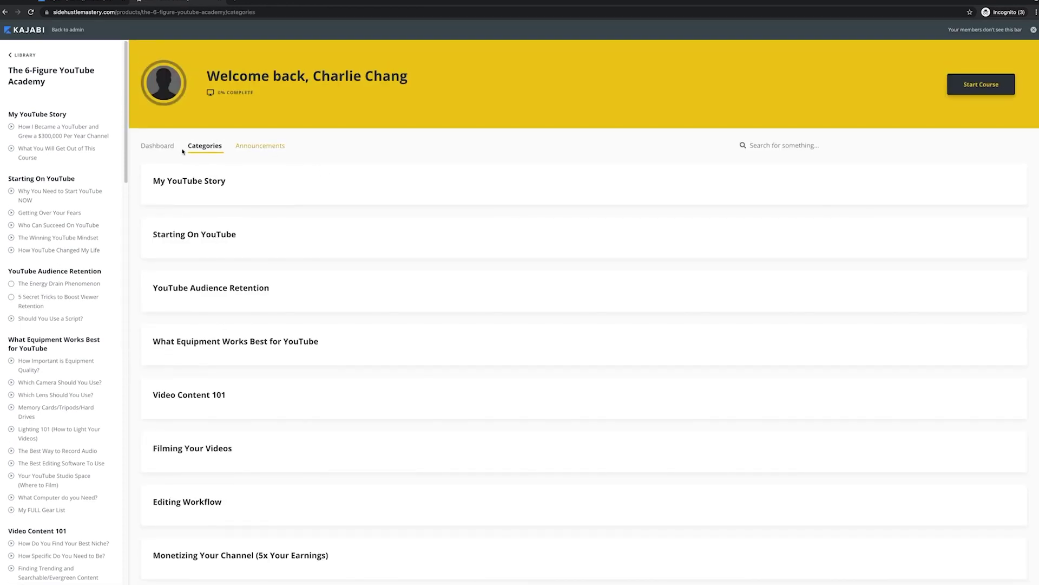
left_click(157, 146)
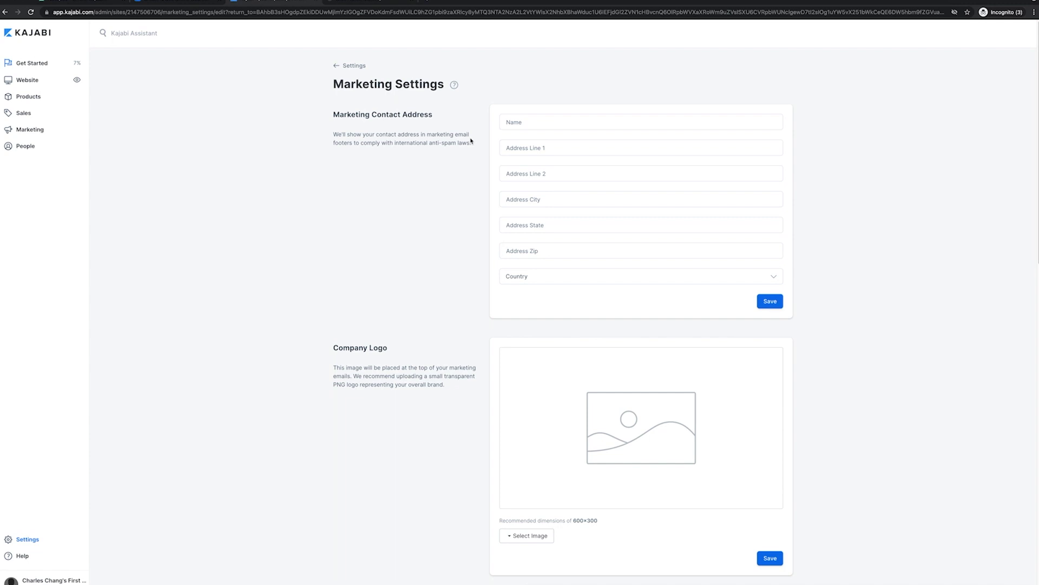
Step: Review the marketing settings for contact address, logo, email domains and sequence defaults, and open the list of all people
scroll(281, 293, "down", 9)
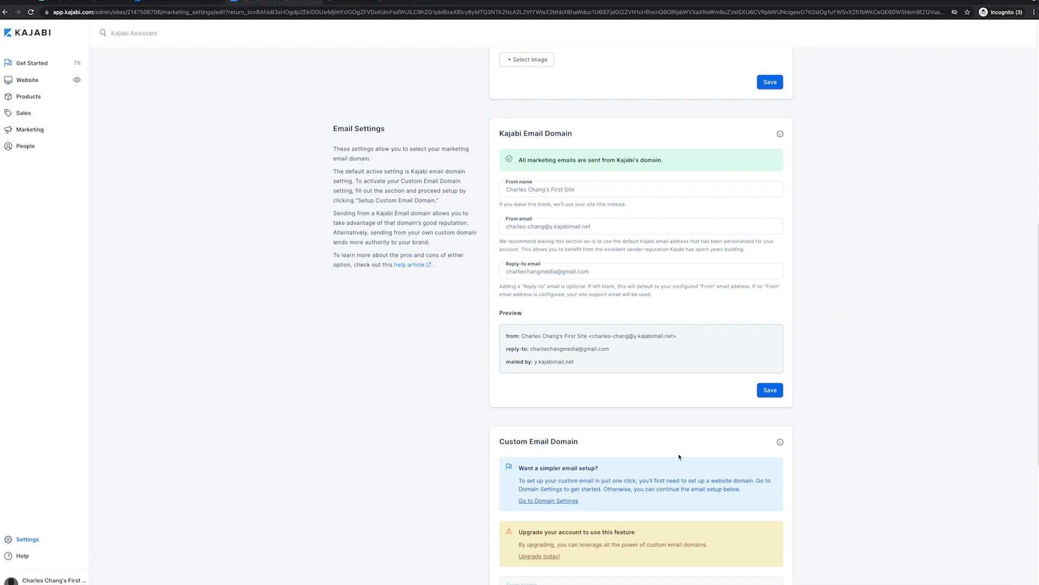
scroll(736, 434, "down", 6)
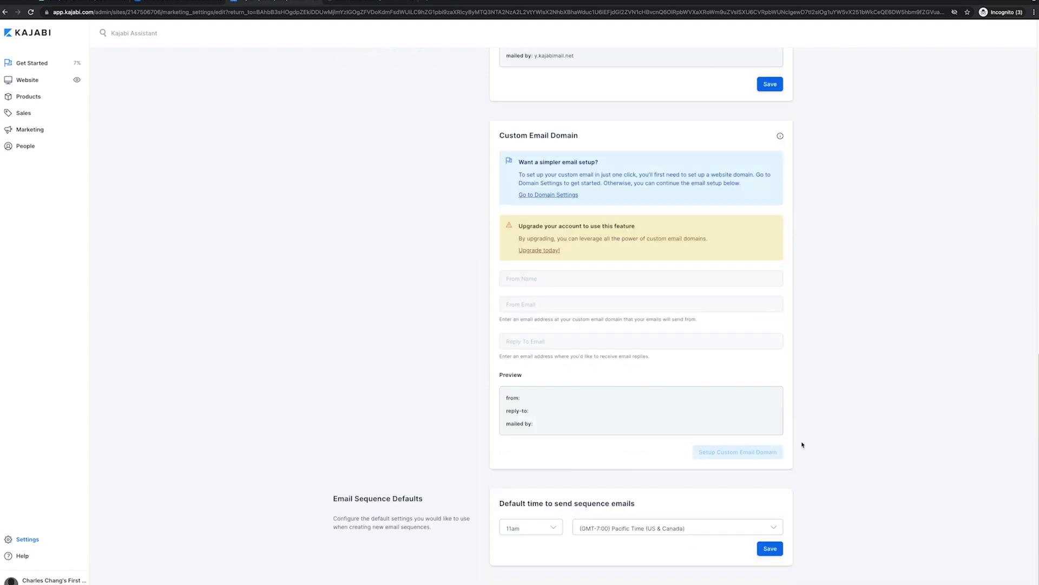
scroll(459, 457, "up", 15)
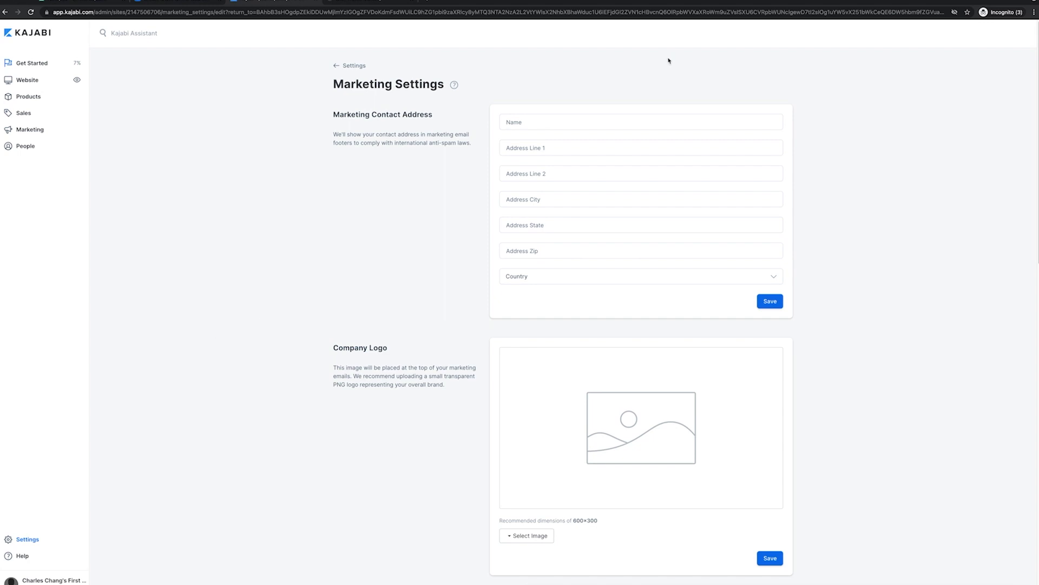
left_click(26, 145)
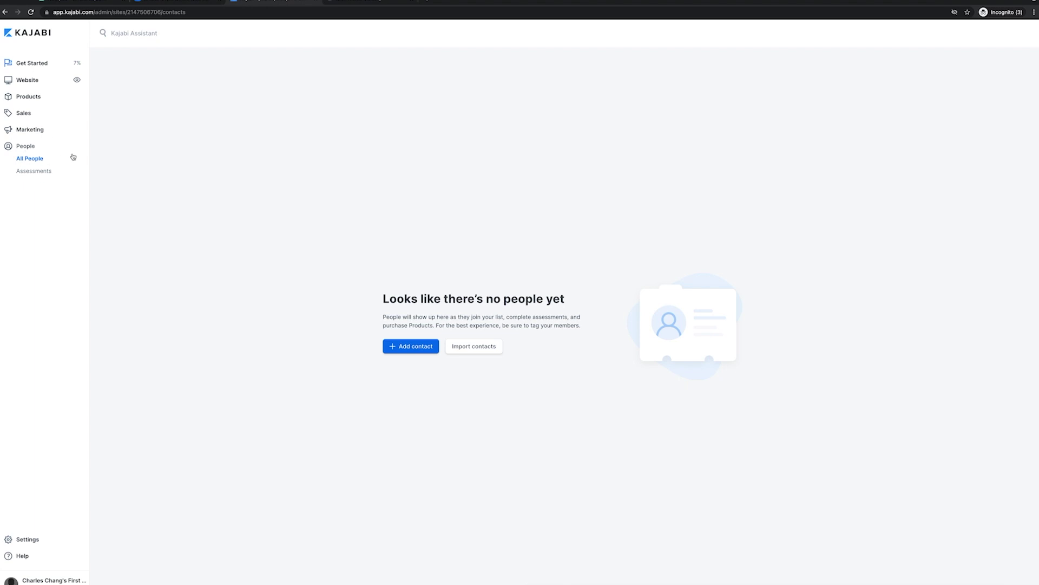